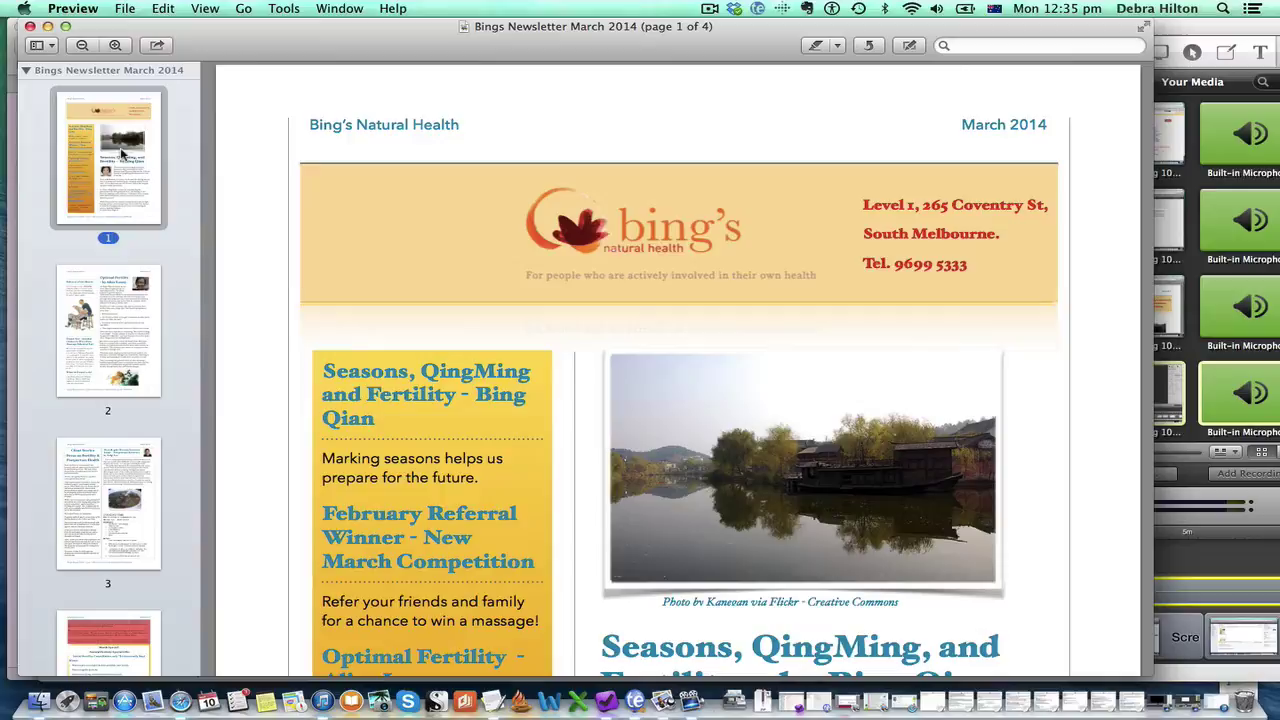
Export the March 2014 newsletter's first page from Preview as a JPEG to the Desktop
left_click(746, 146)
left_click(122, 152)
left_click(124, 8)
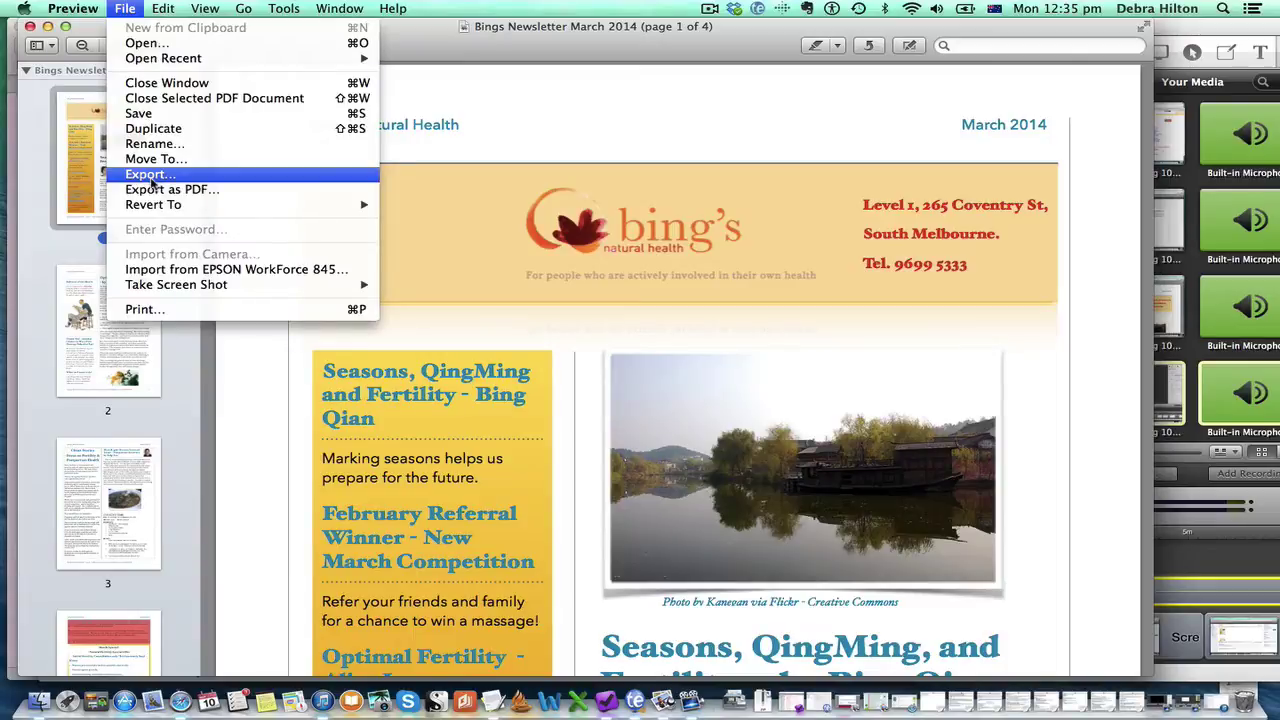
left_click(150, 176)
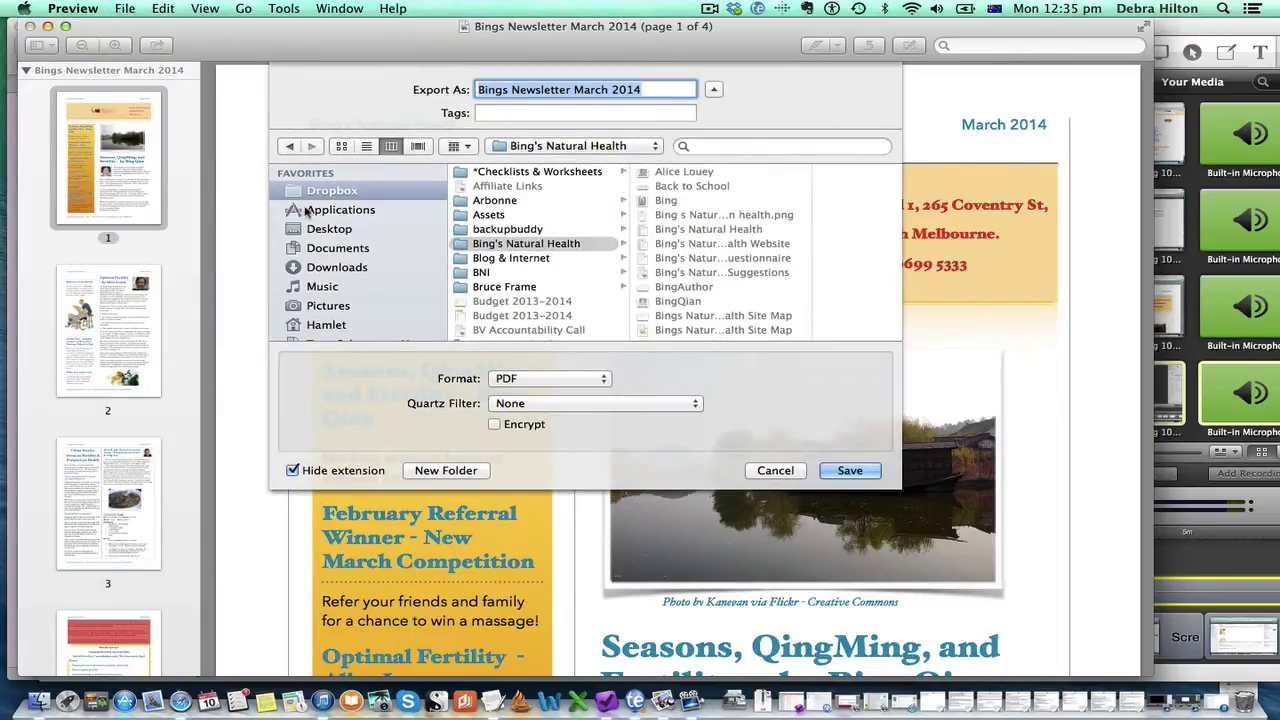
left_click(604, 380)
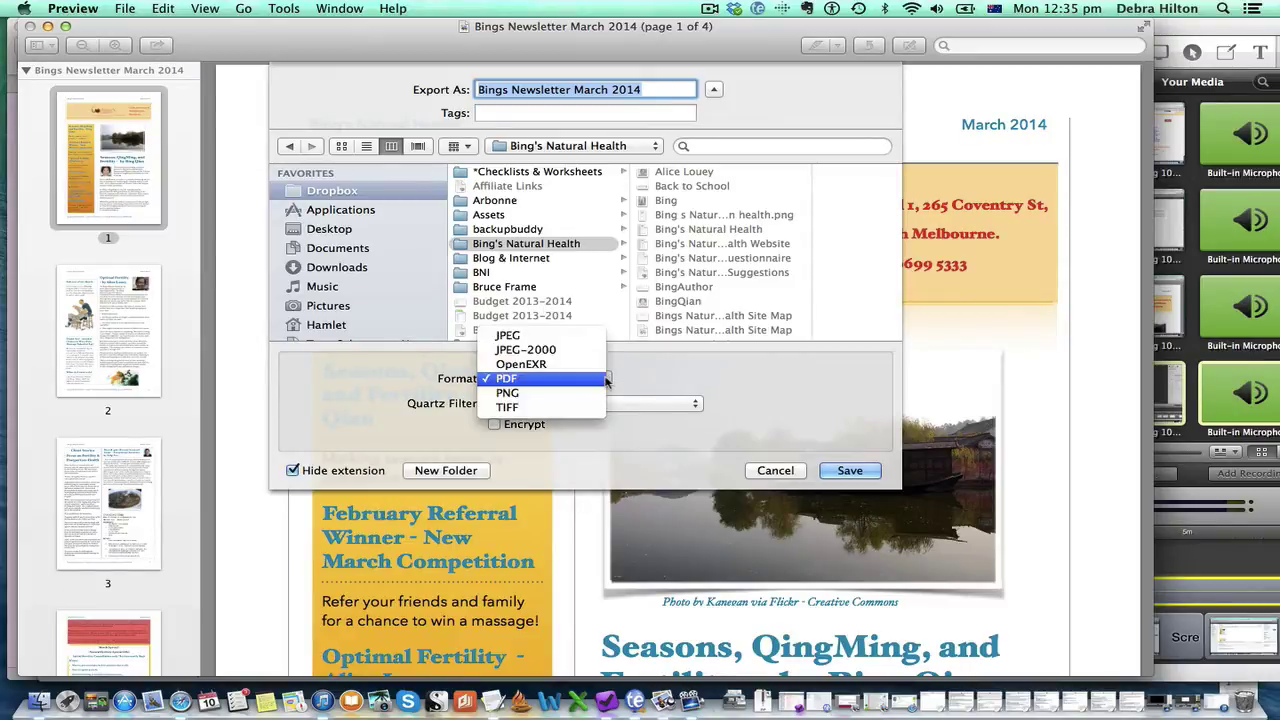
left_click(576, 341)
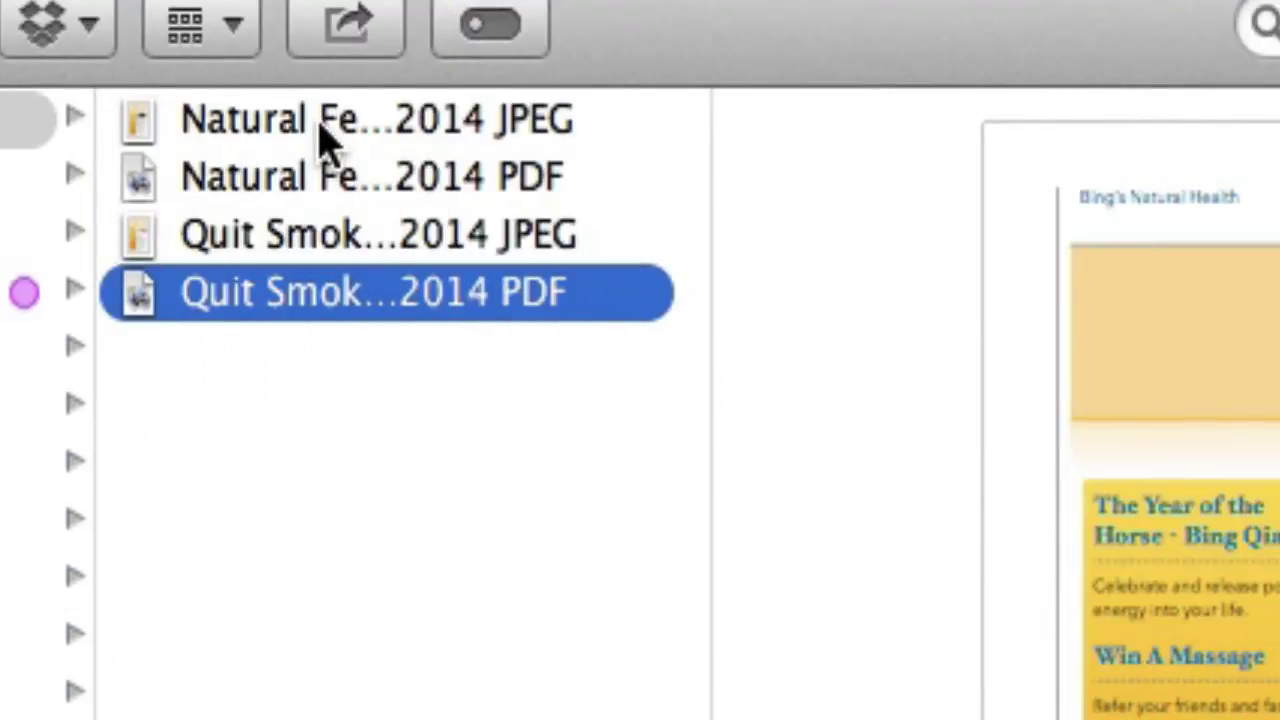
left_click(327, 140)
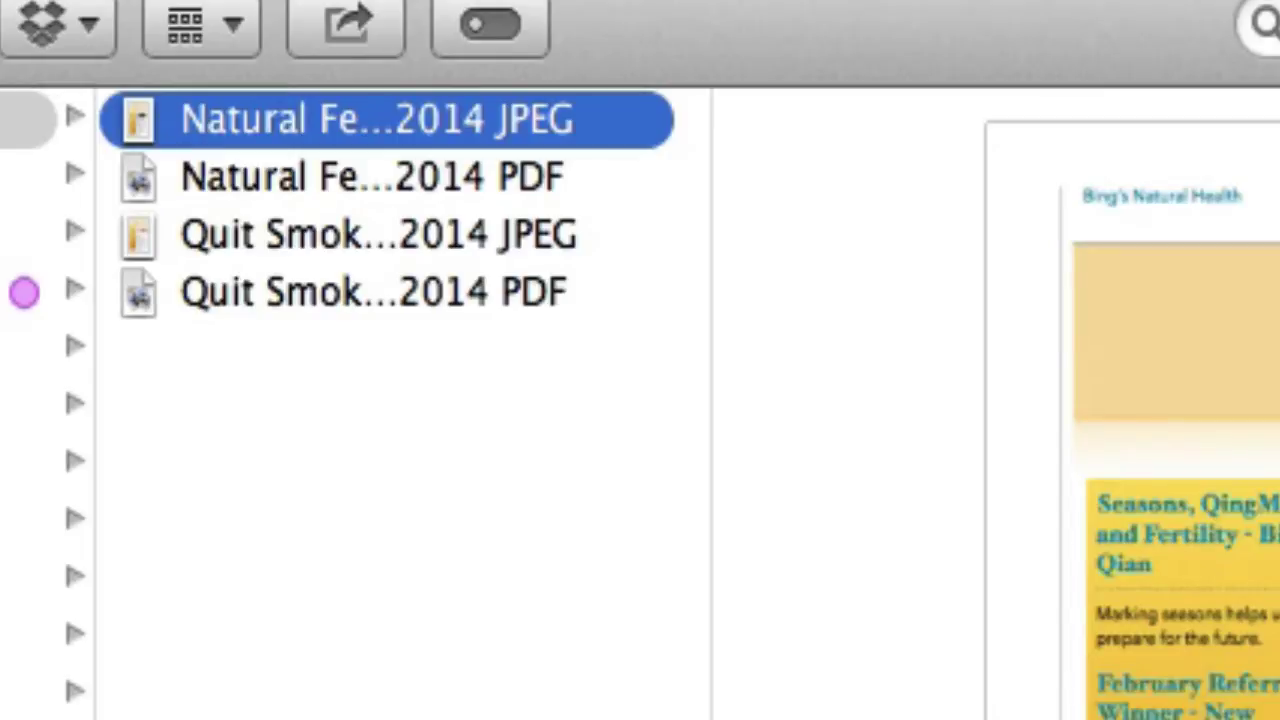
left_click(356, 180)
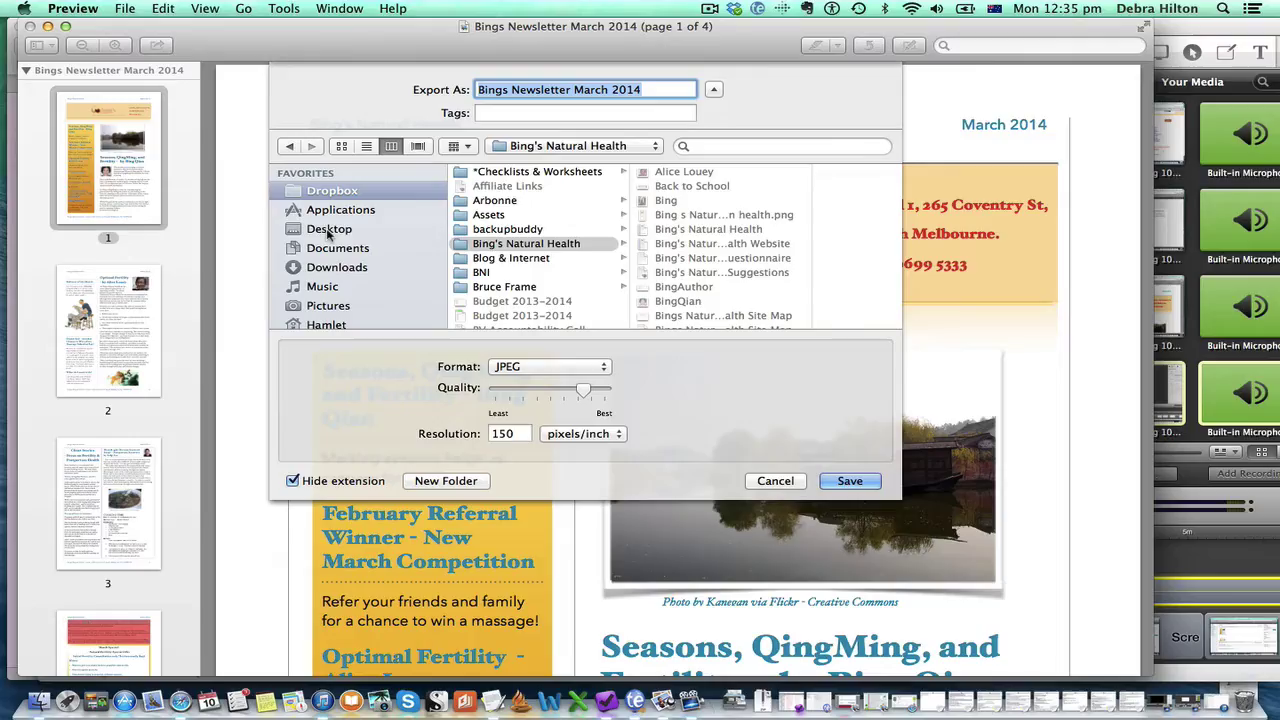
left_click(328, 229)
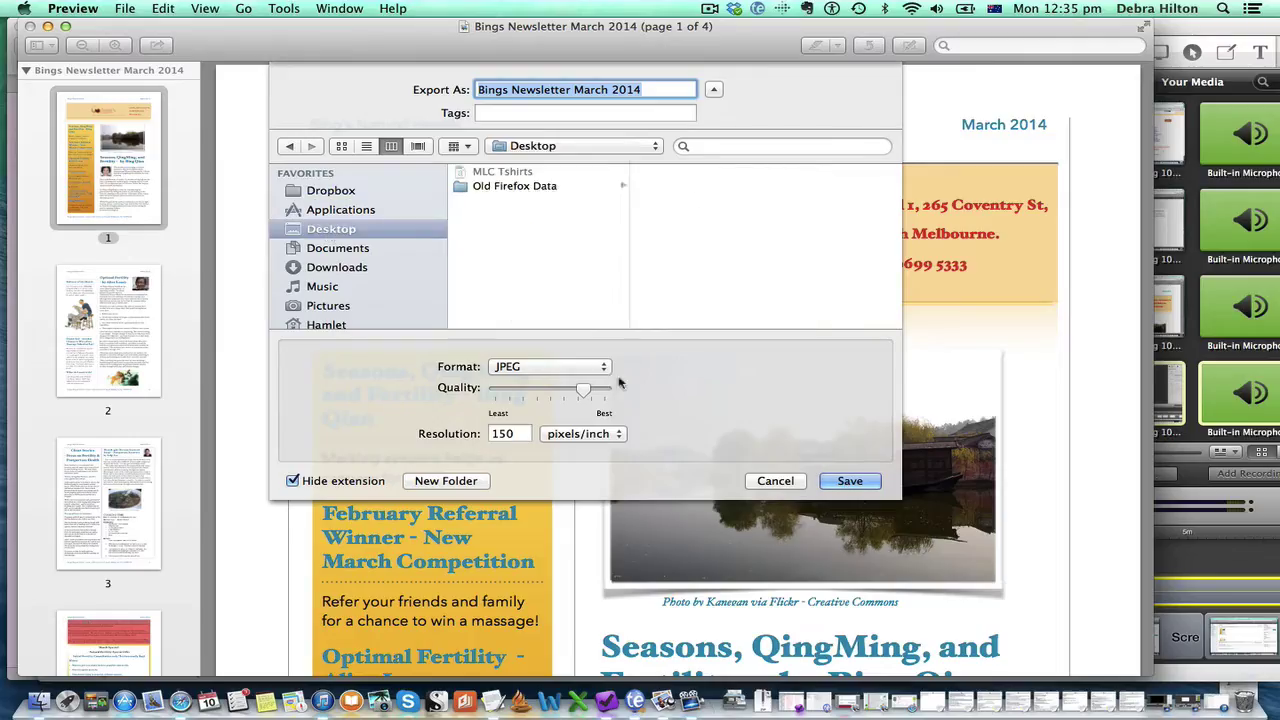
Save the JPEG export, then minimise the Finder window to reveal the WordPress dashboard
left_click(840, 482)
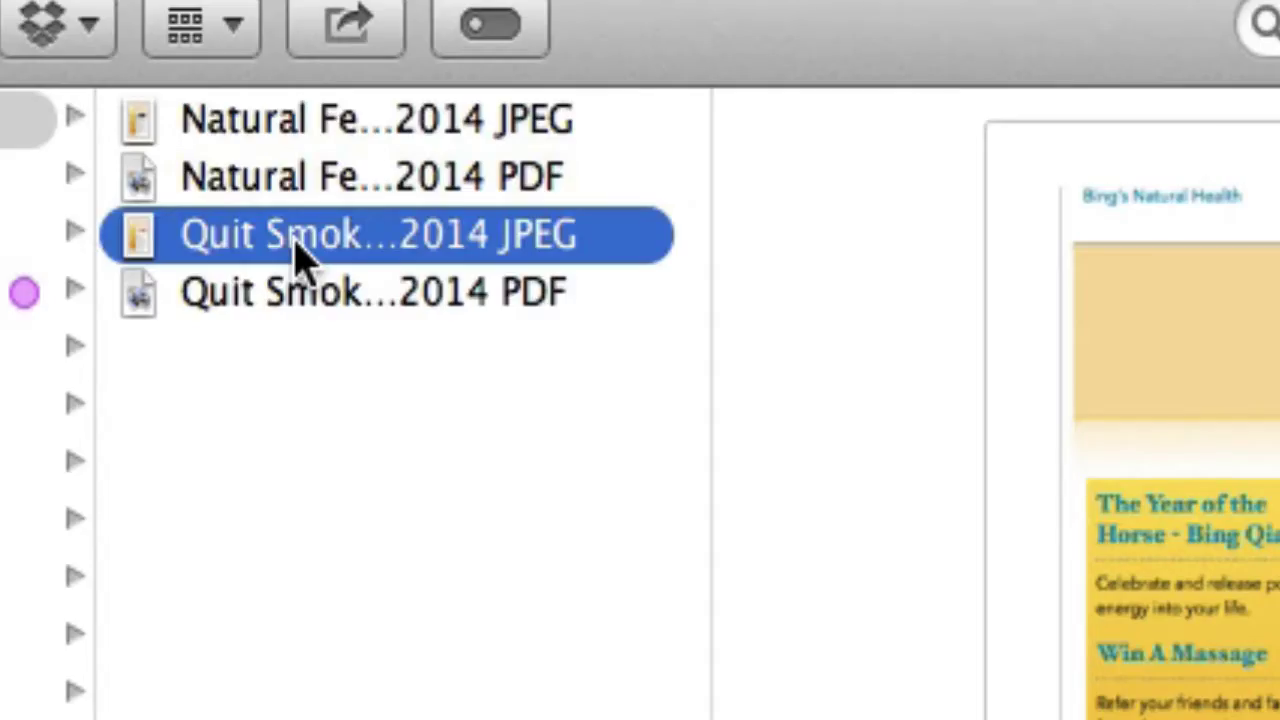
left_click(253, 291)
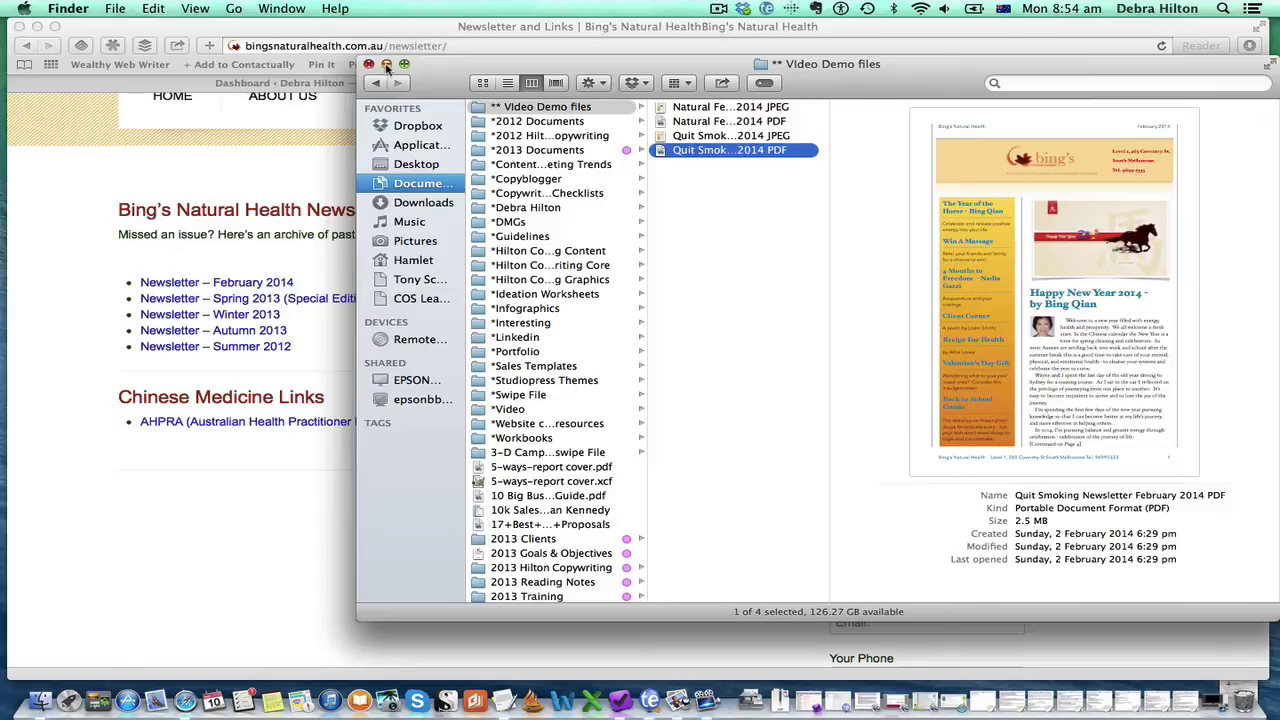
left_click(386, 66)
left_click(280, 83)
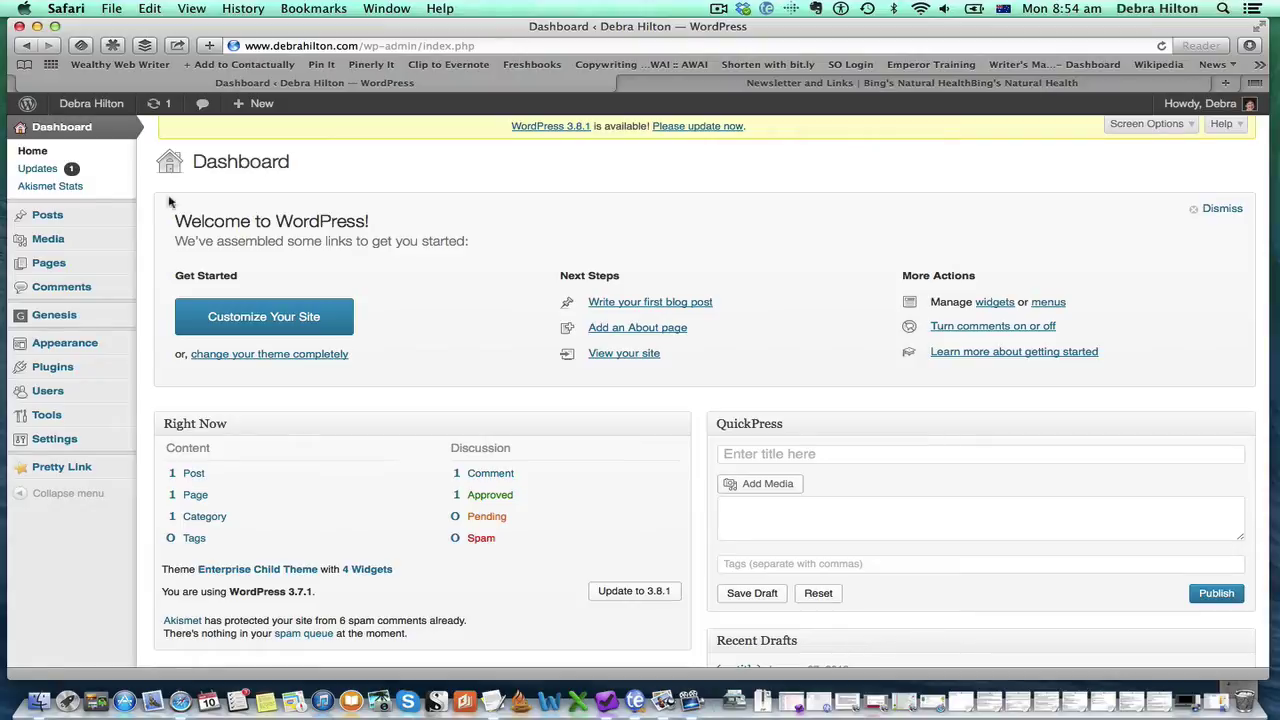
Go to Media > Library > Add New and bring up the Video Demo files folder
mouse_move(50, 240)
left_click(160, 240)
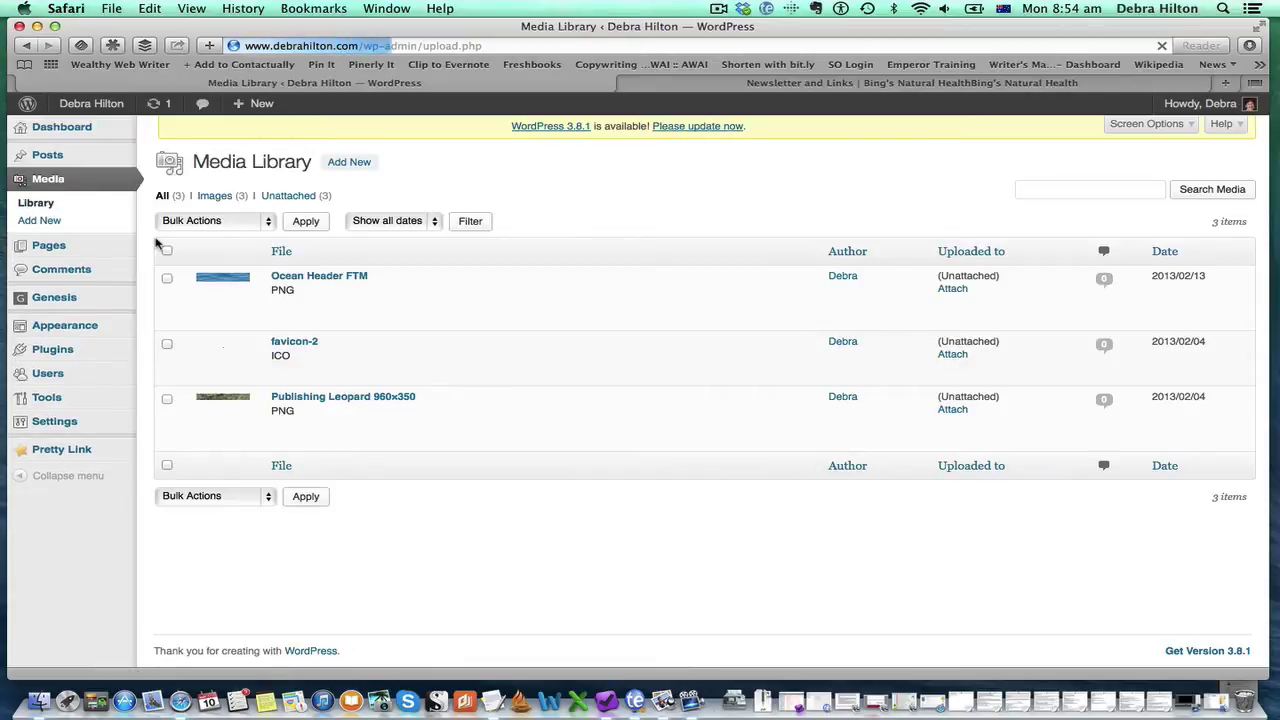
left_click(349, 162)
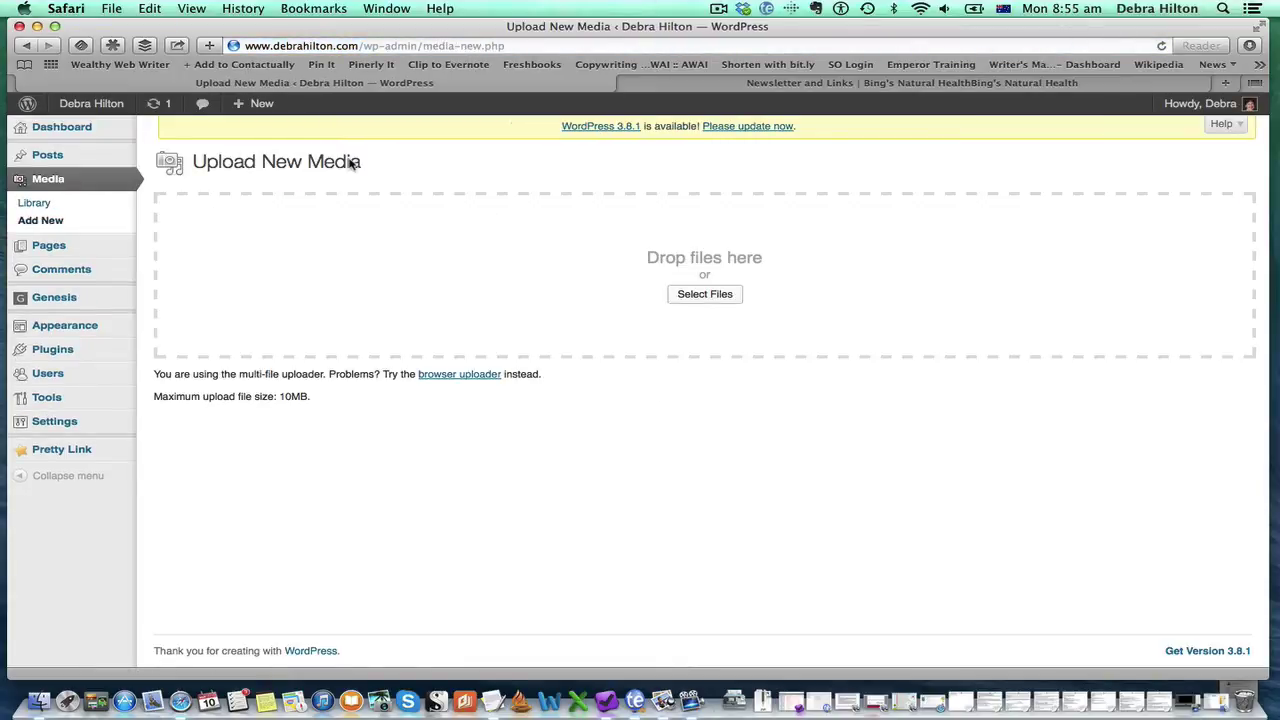
left_click(42, 705)
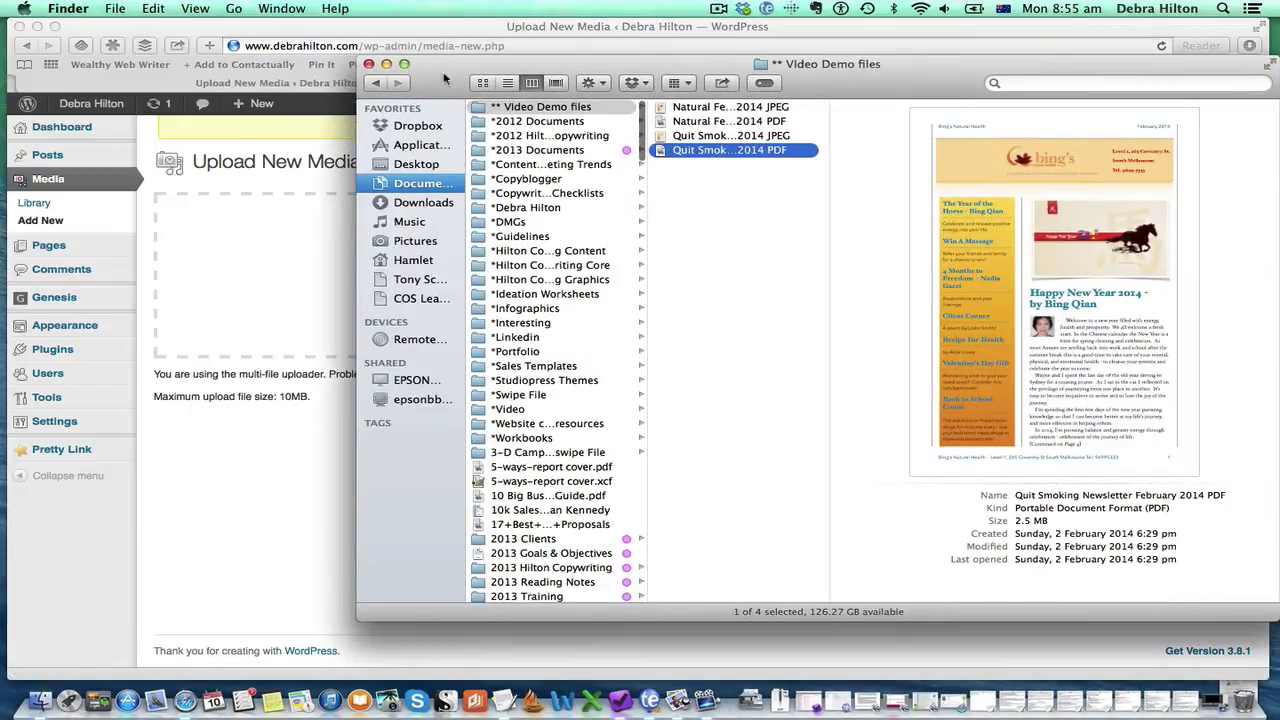
Drag all four newsletter JPEG and PDF files into the WordPress upload area, then close Finder
left_click_drag(436, 72, 436, 418)
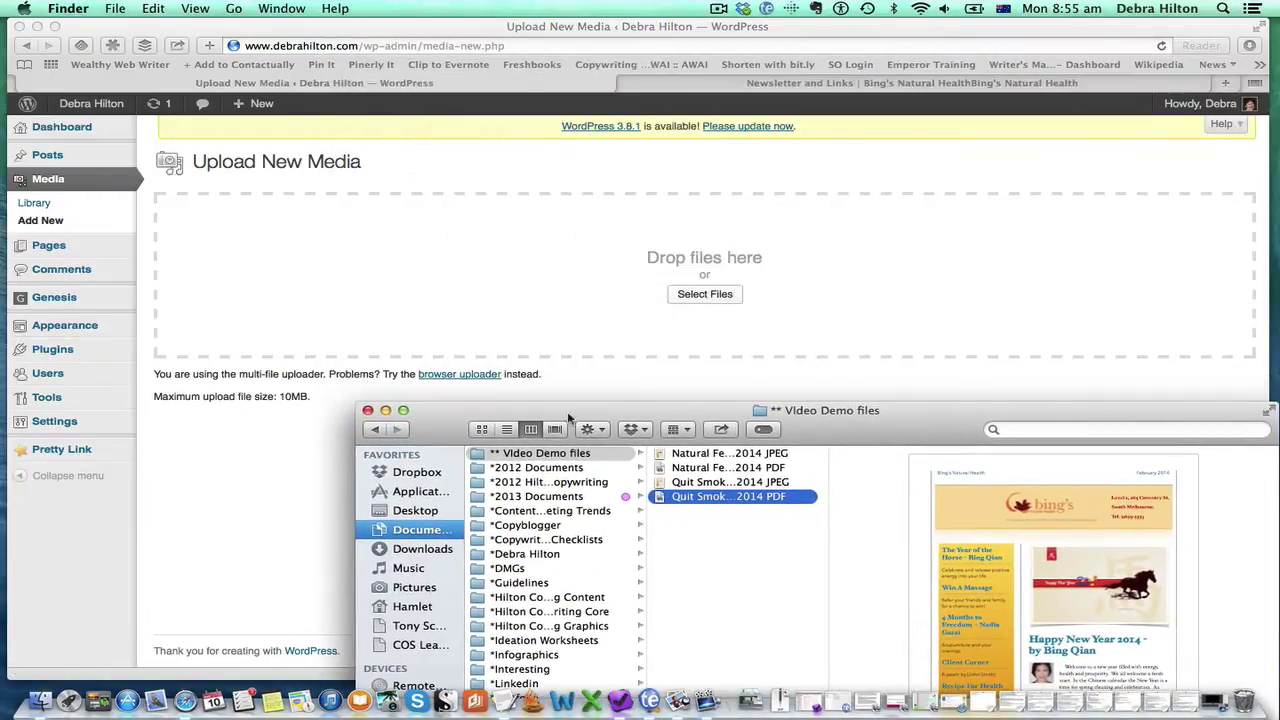
left_click(712, 481, "shift")
left_click(706, 467, "shift")
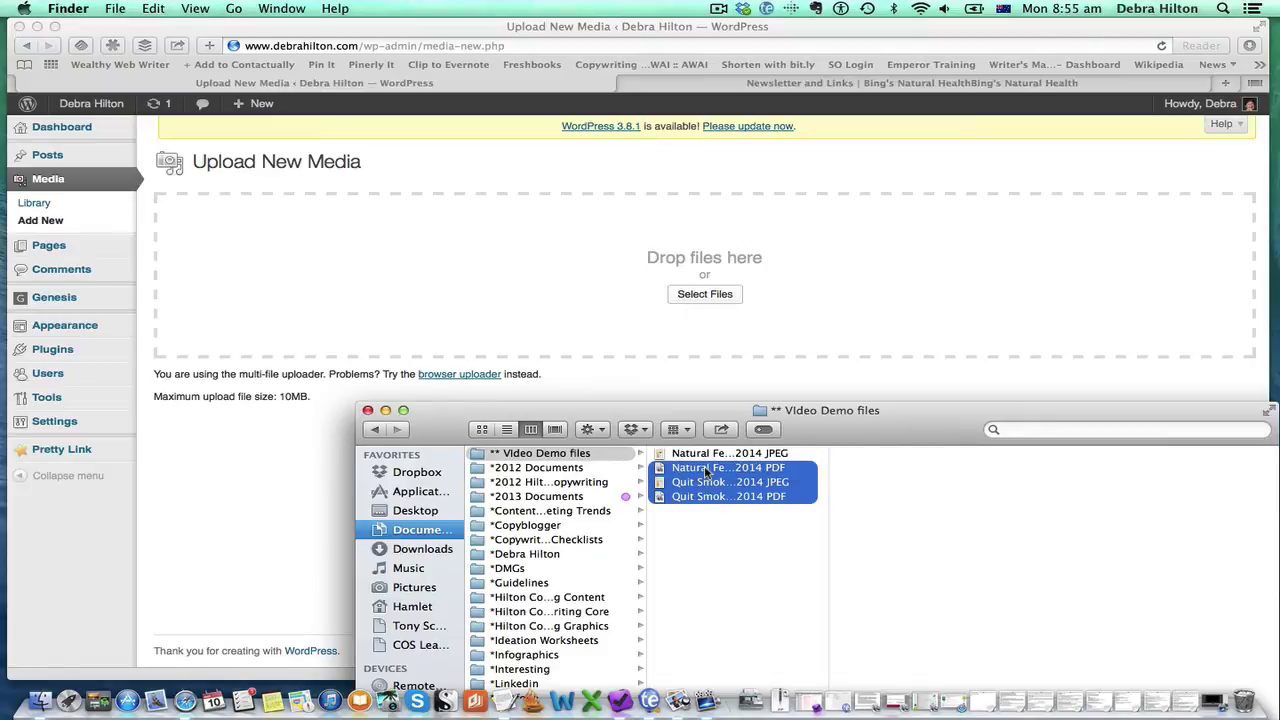
left_click(708, 454, "shift")
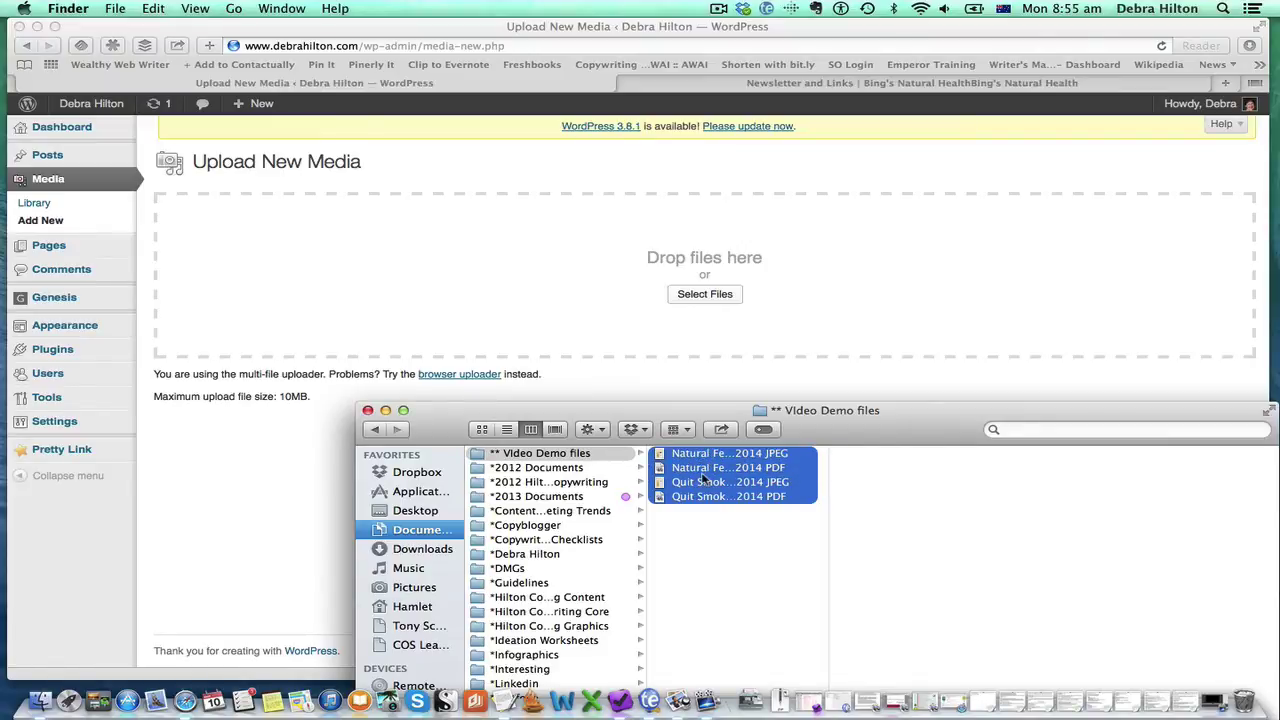
left_click_drag(703, 478, 562, 262)
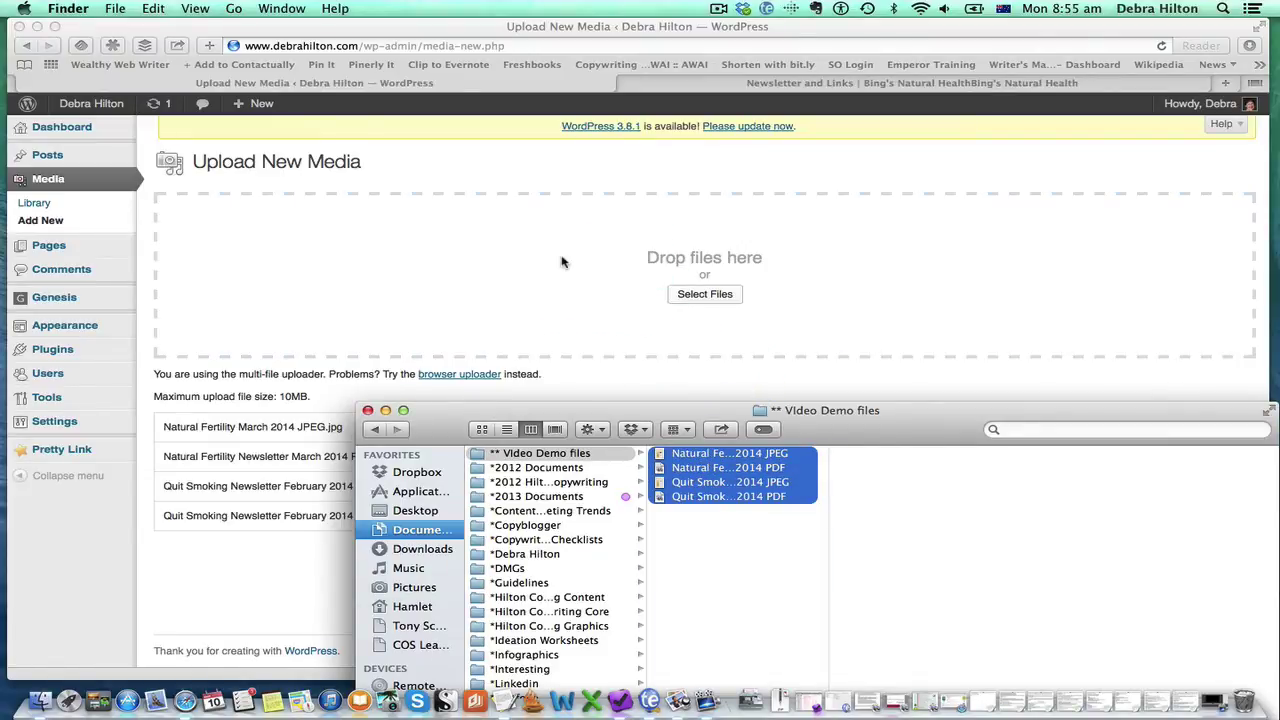
left_click(368, 412)
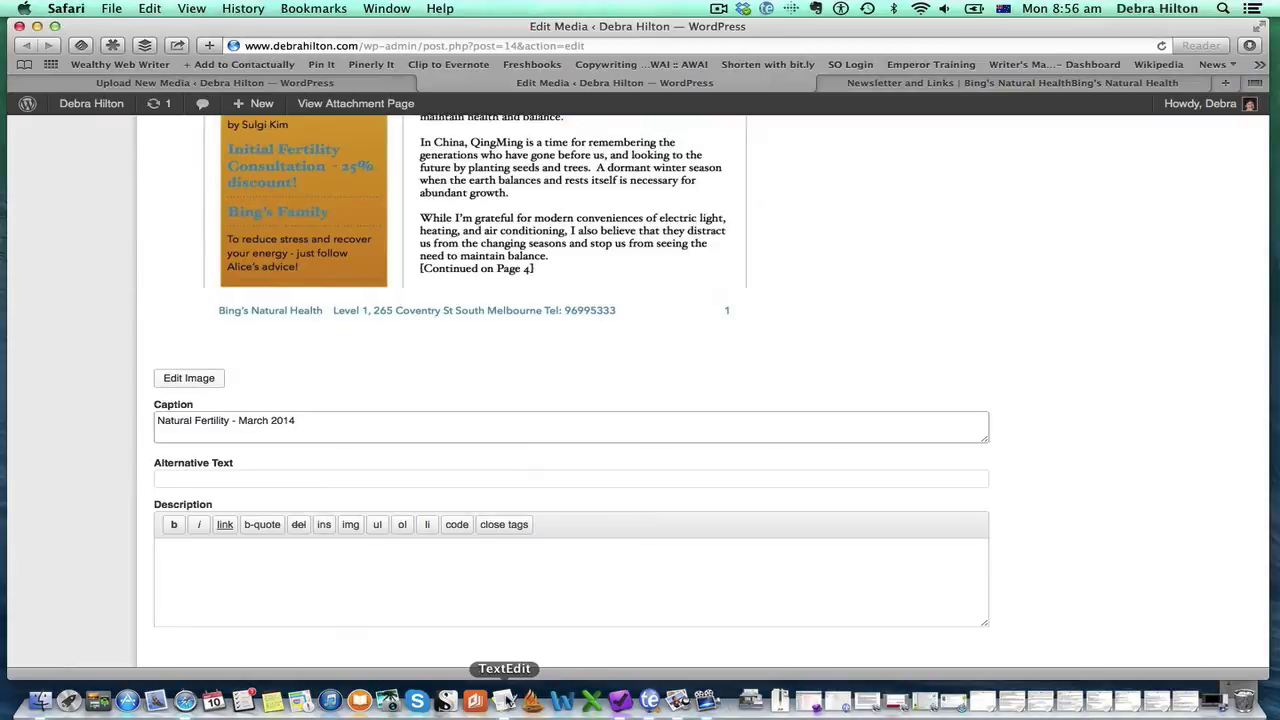
Paste the front-page line from the TextEdit notes as the March 2014 JPEG's alternative text
left_click(504, 700)
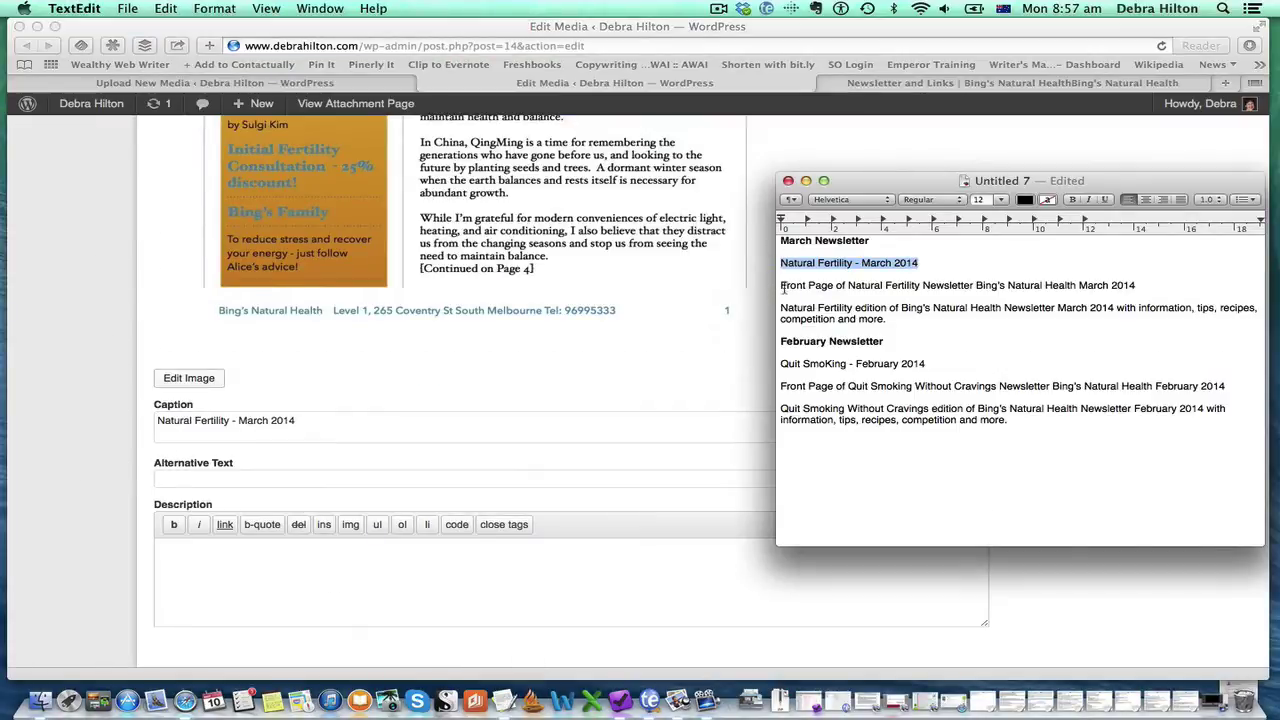
left_click(781, 285)
left_click_drag(781, 285, 1142, 284)
key("super+c")
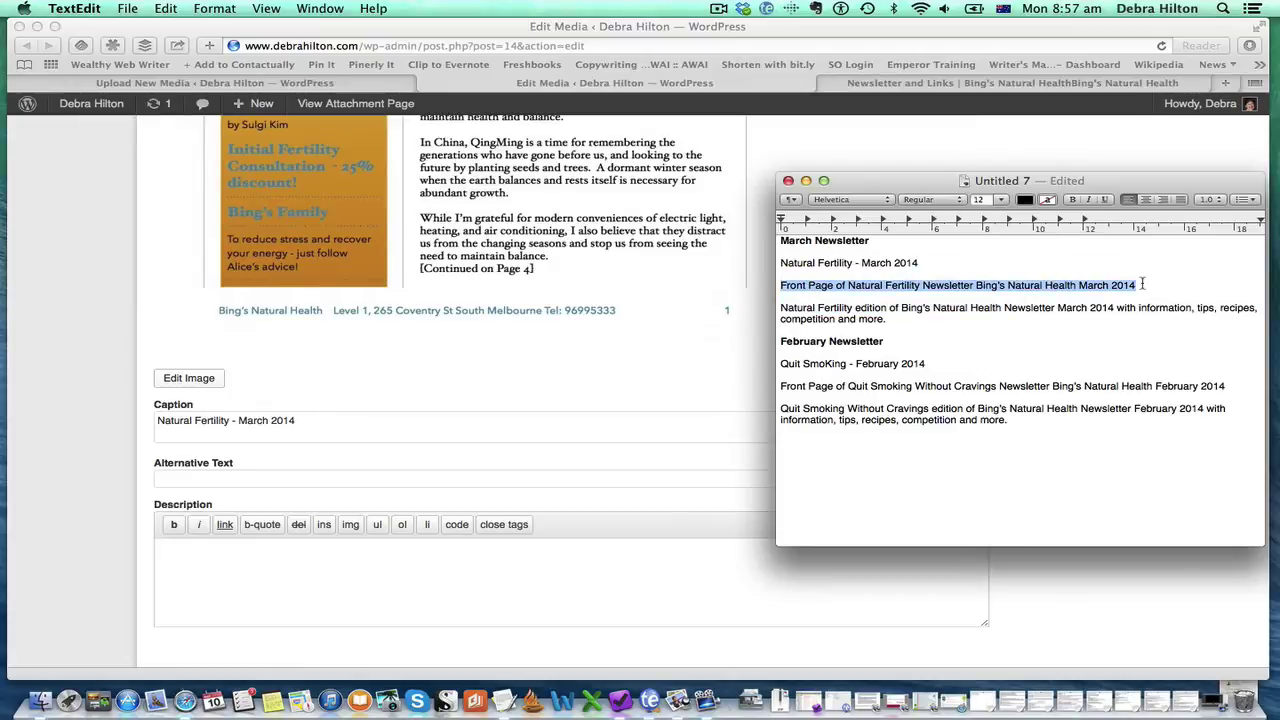
left_click(493, 486)
left_click(494, 481)
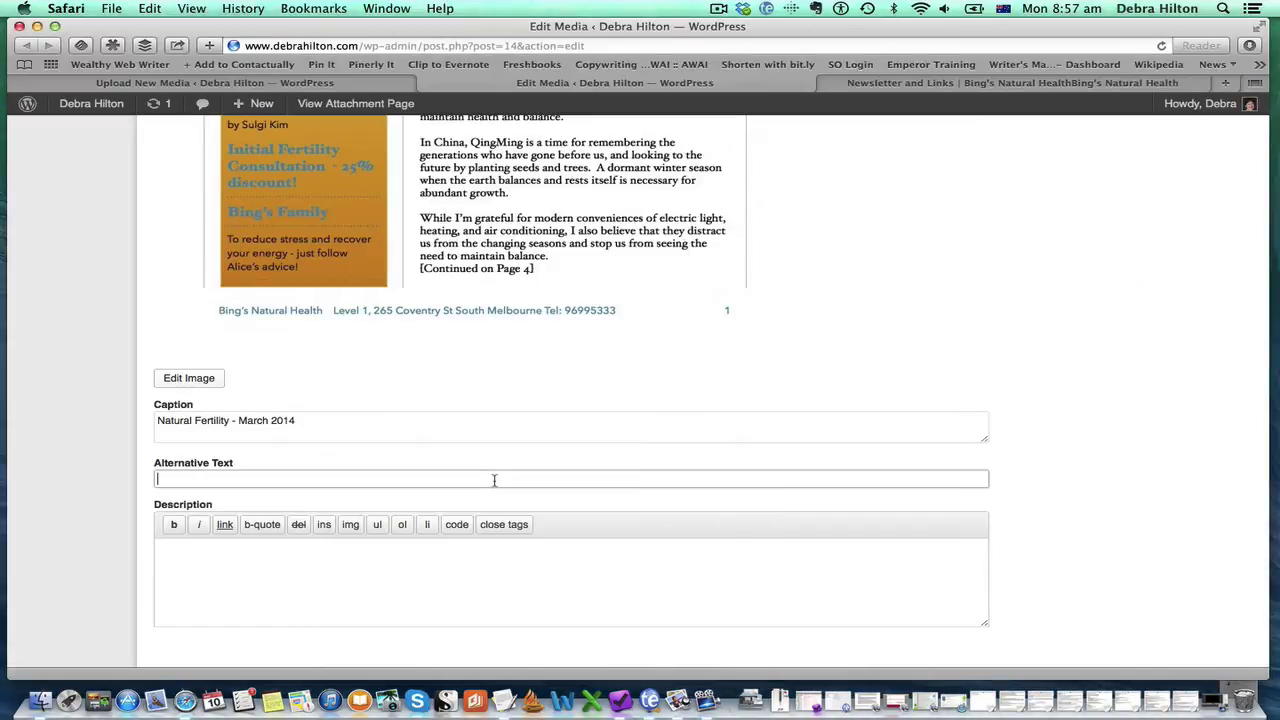
key("super+v")
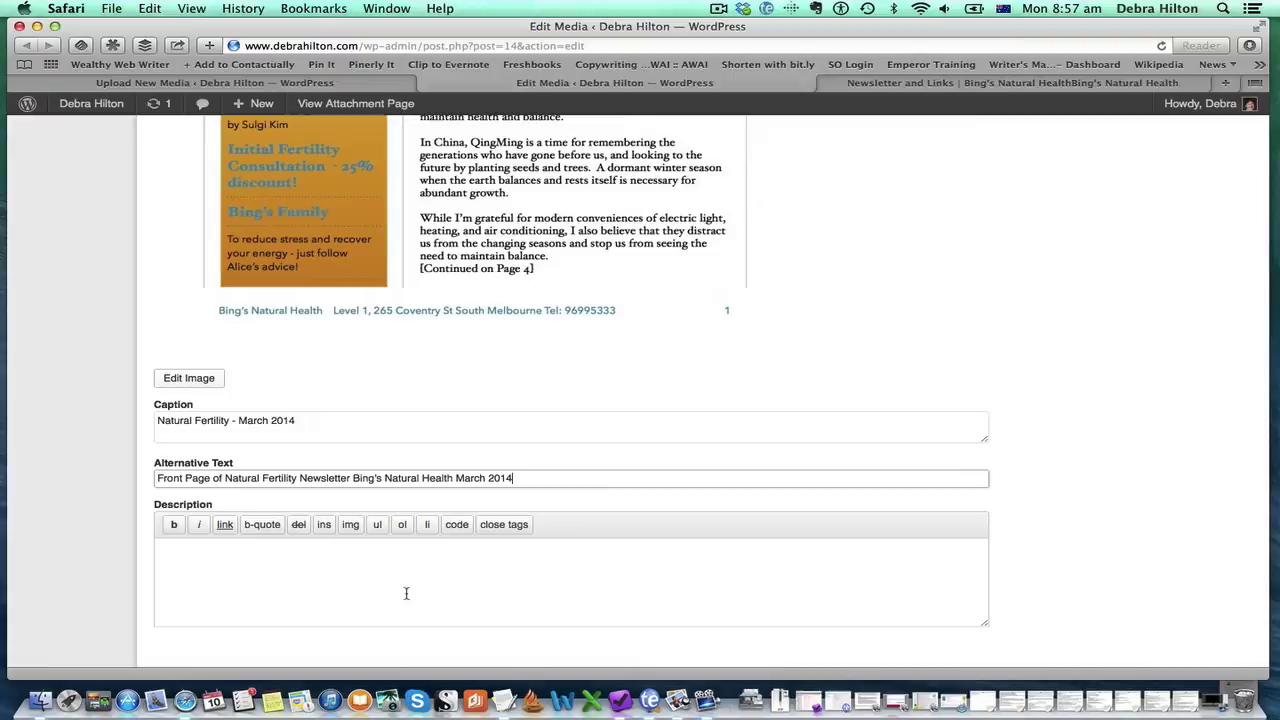
Paste the Natural Fertility edition paragraph as the image description and update the attachment
left_click(507, 704)
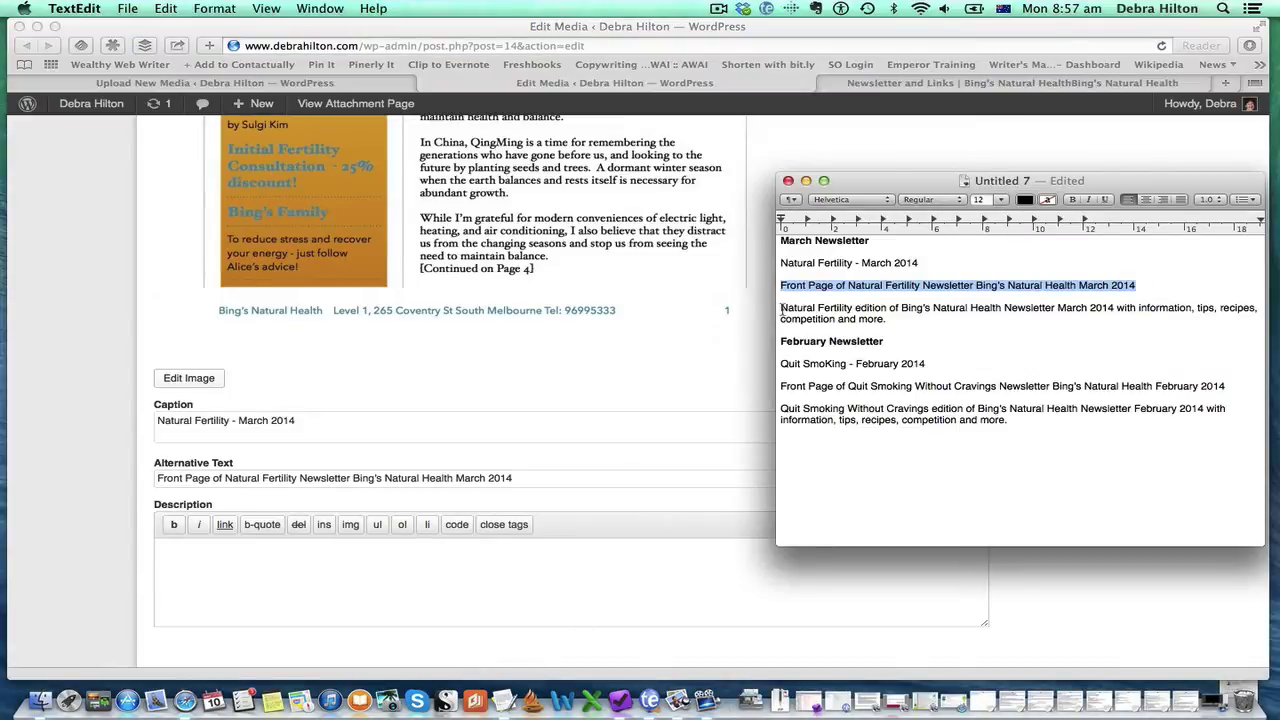
left_click_drag(782, 309, 888, 319)
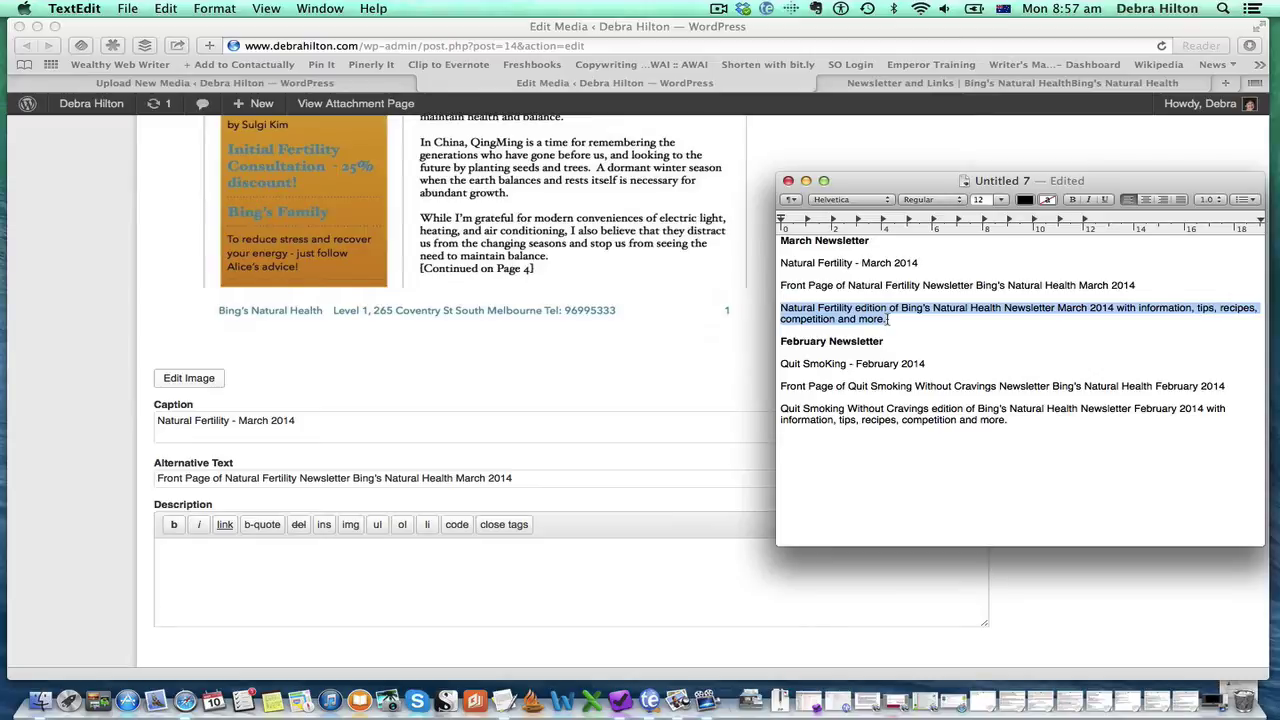
key("super+c")
left_click(200, 552)
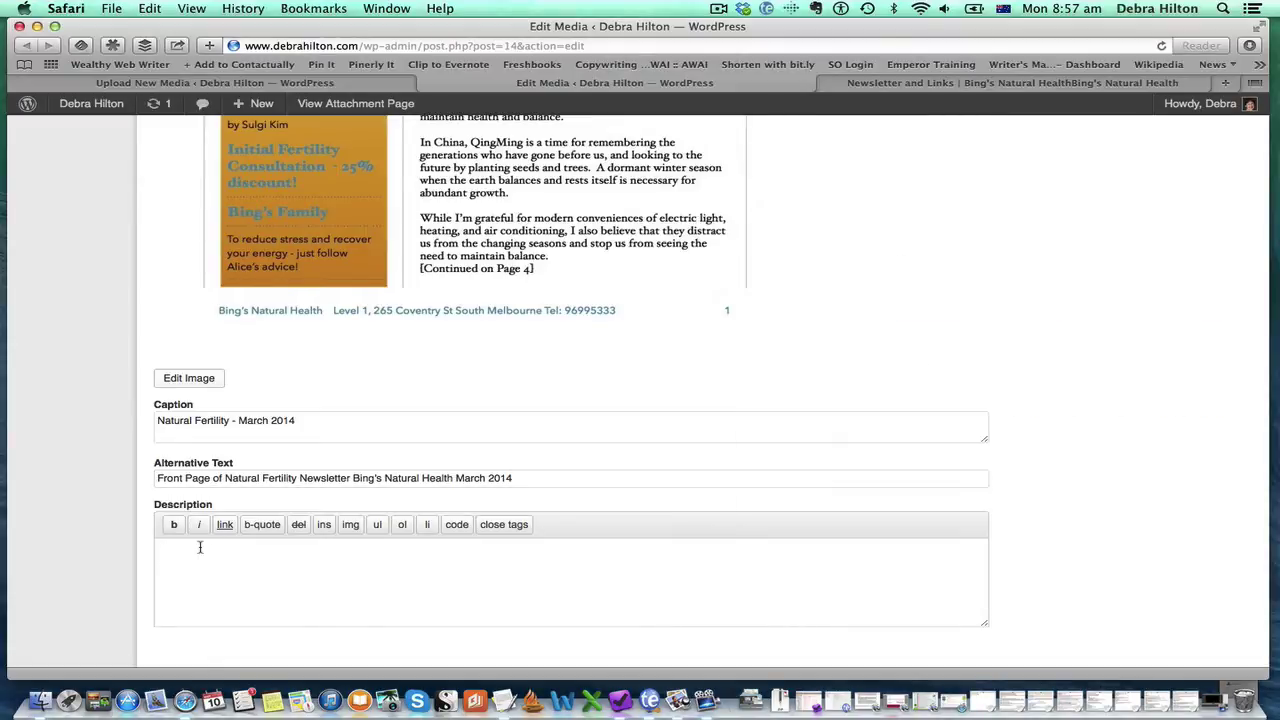
key("super+v")
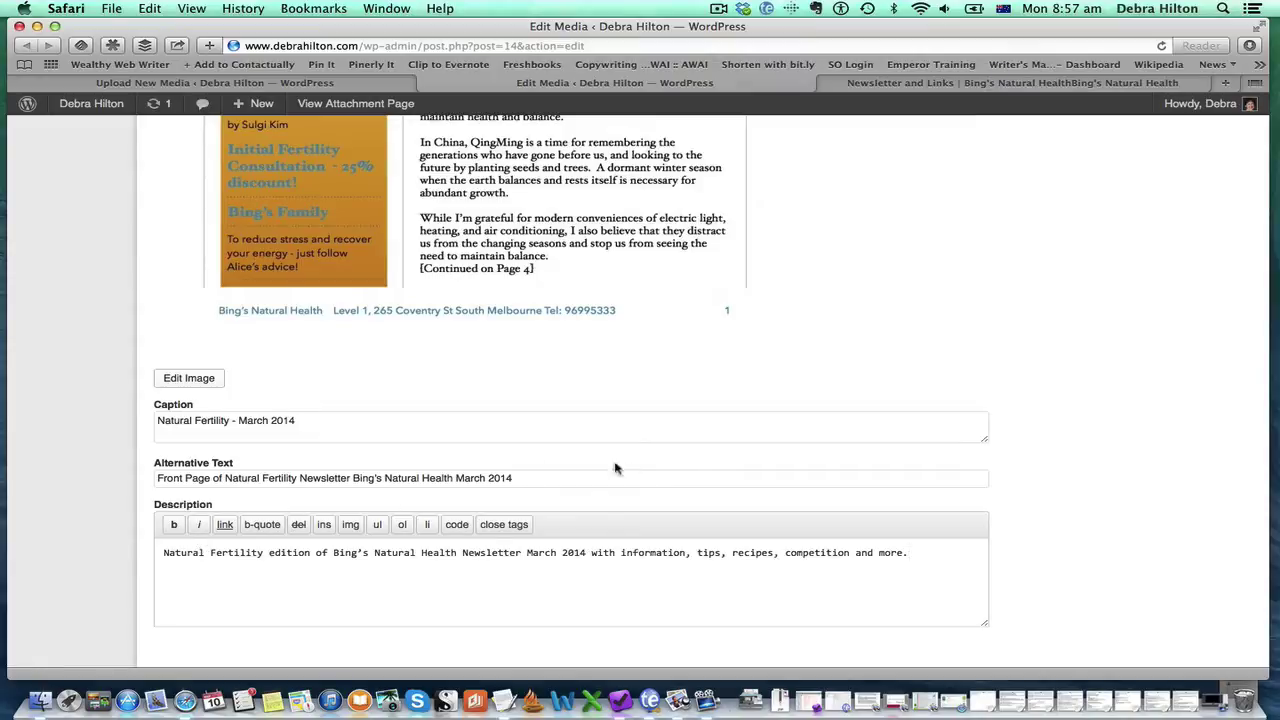
scroll(810, 458, "down", 2)
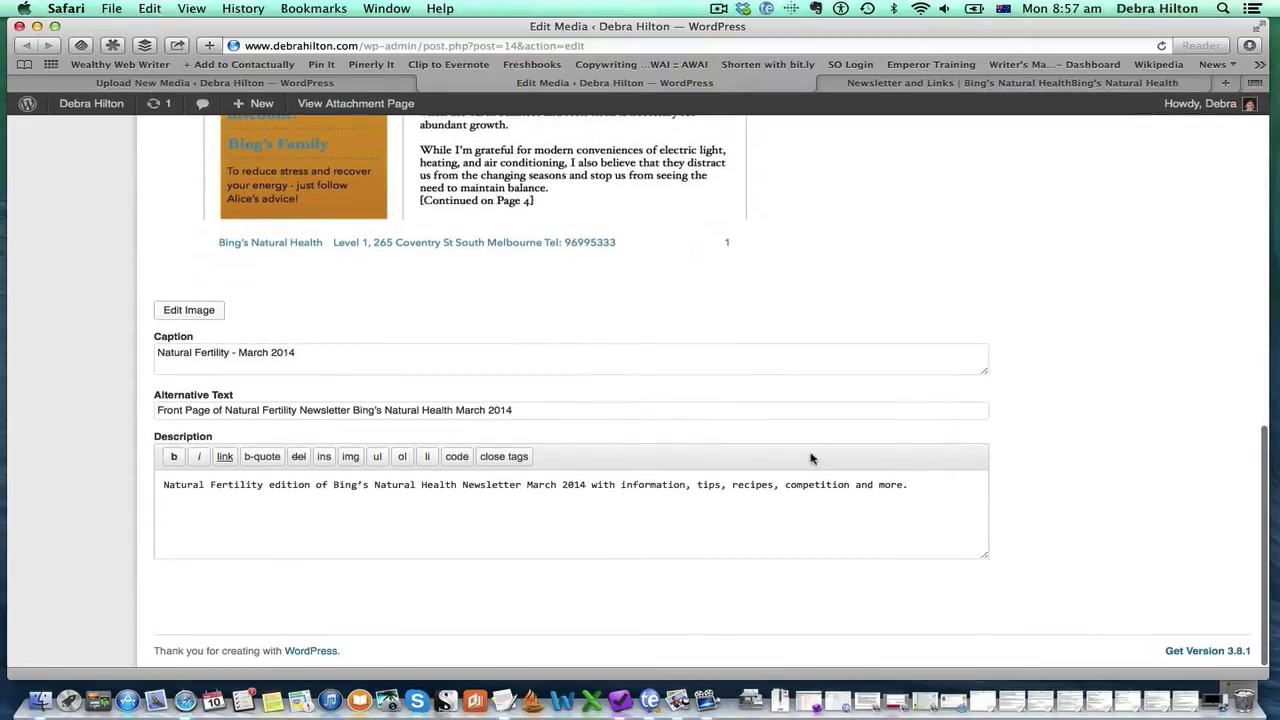
scroll(810, 458, "up", 10)
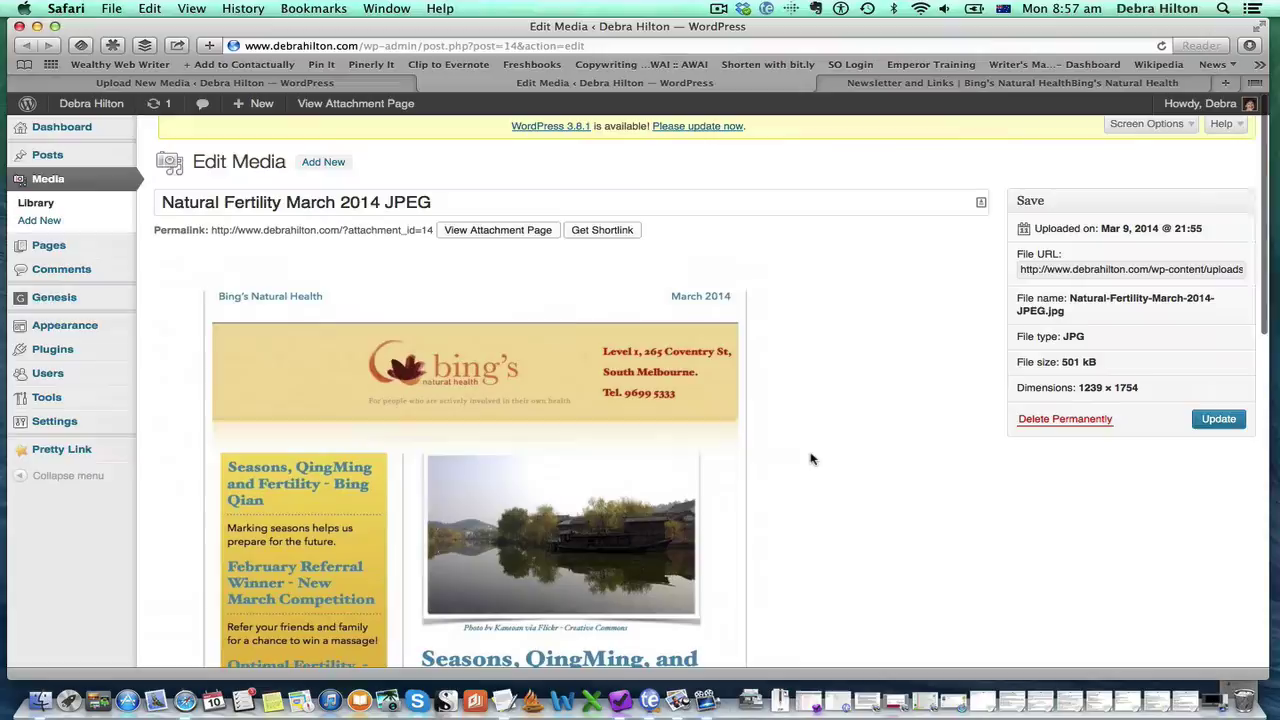
left_click(1212, 425)
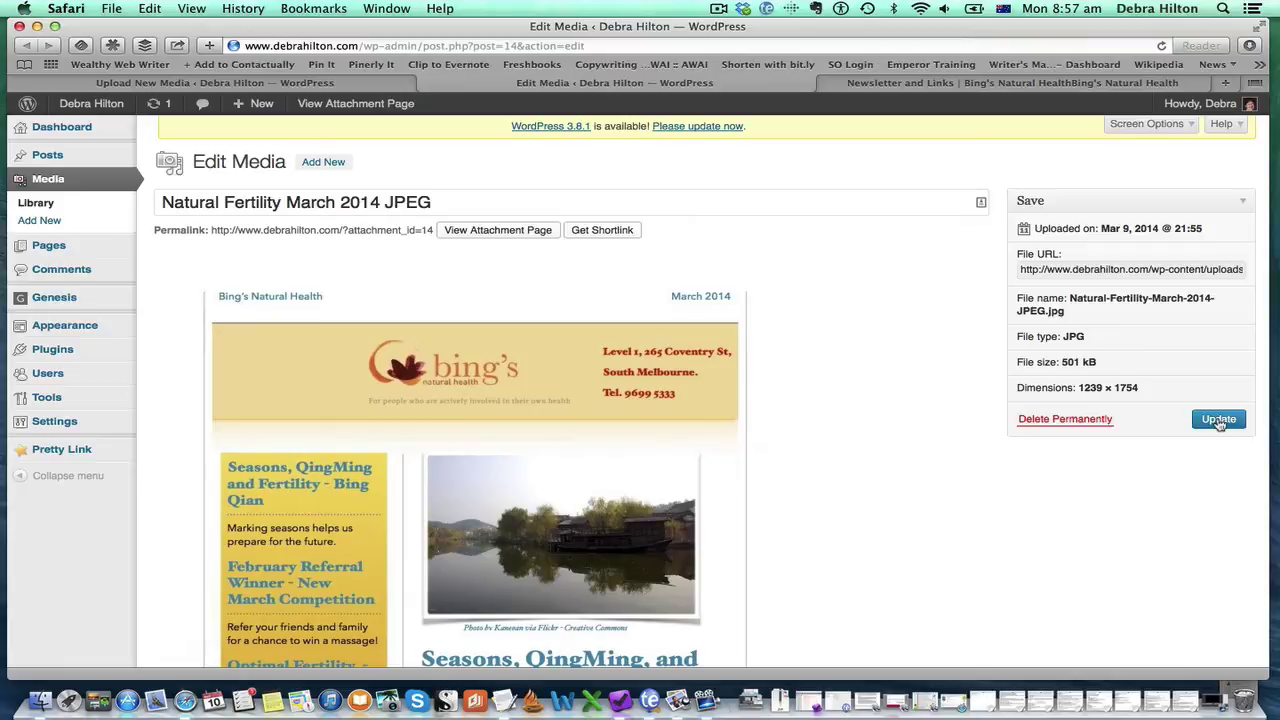
left_click(1219, 421)
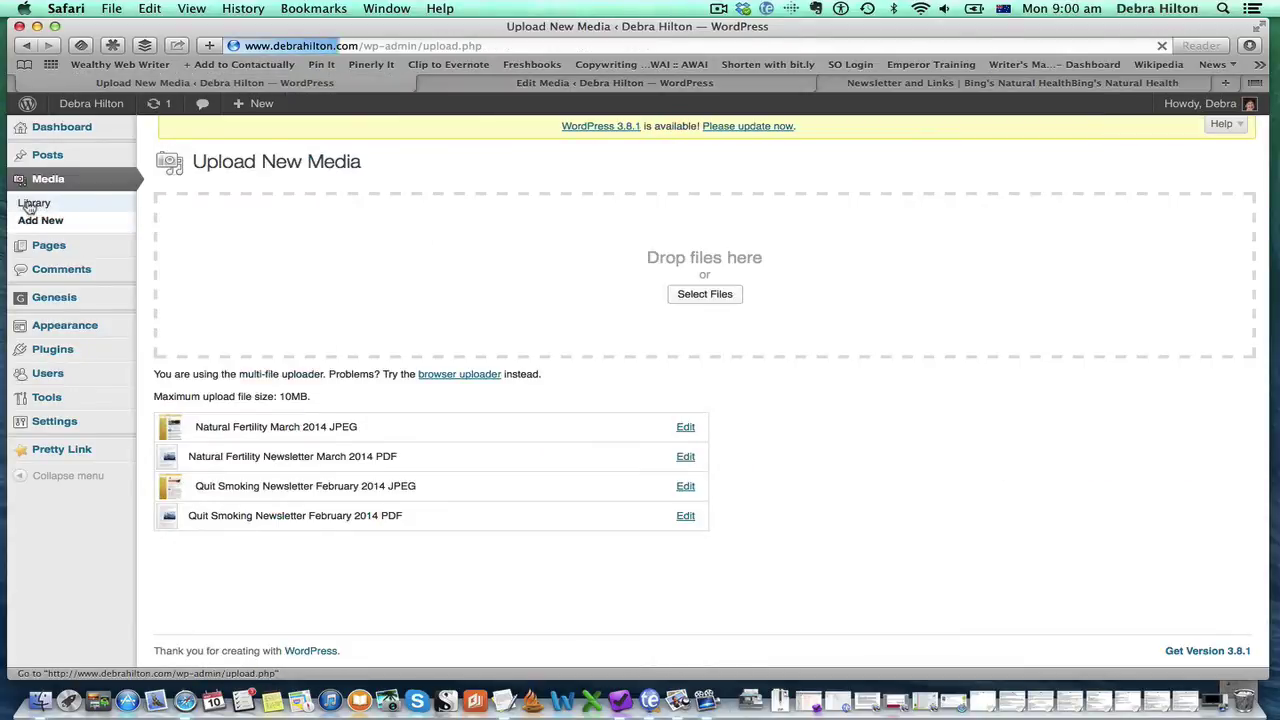
Open the Quit Smoking Newsletter February 2014 PDF for editing from the Media Library
left_click(36, 203)
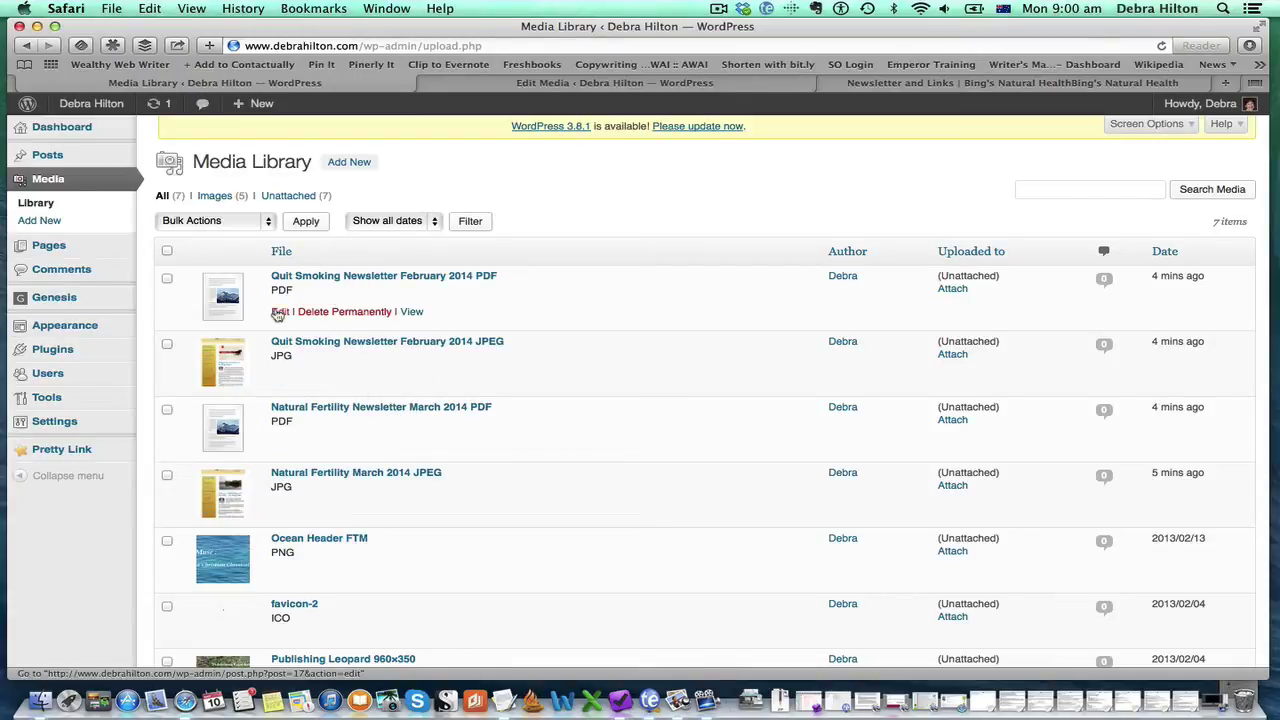
left_click(280, 312)
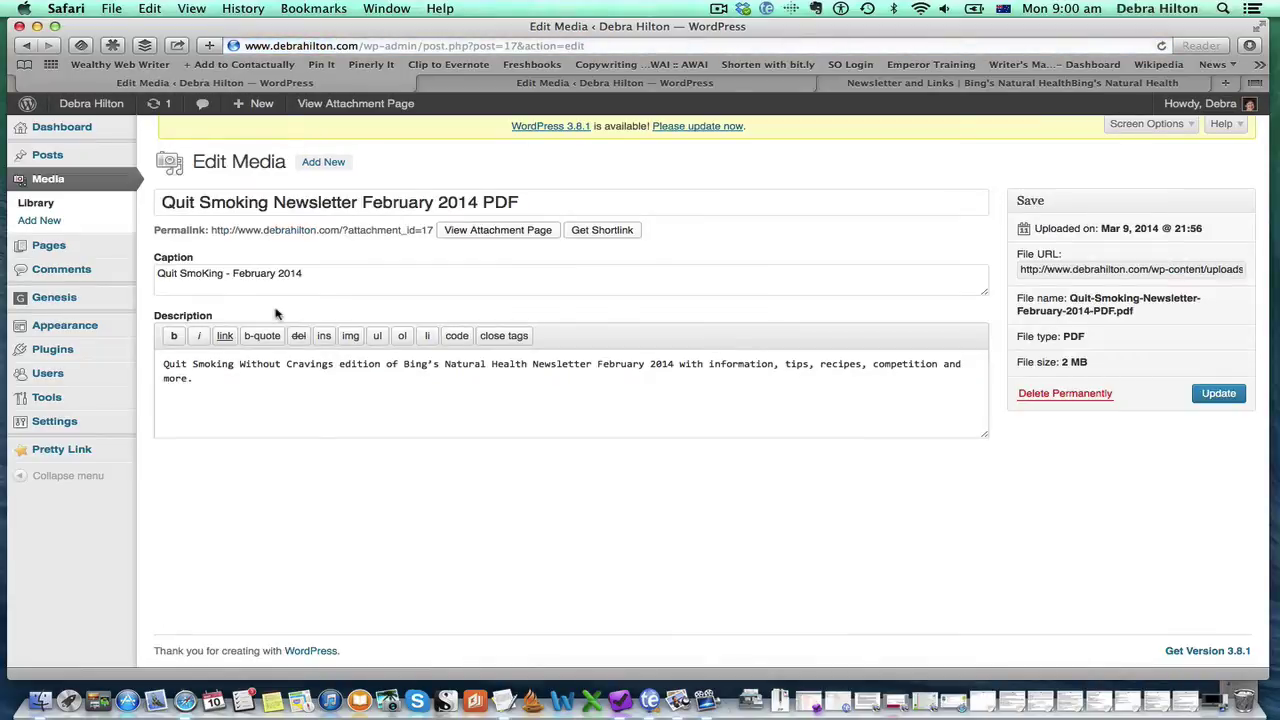
View the Quit Smoking PDF's attachment page, open the PDF and select its full web address
left_click(504, 231)
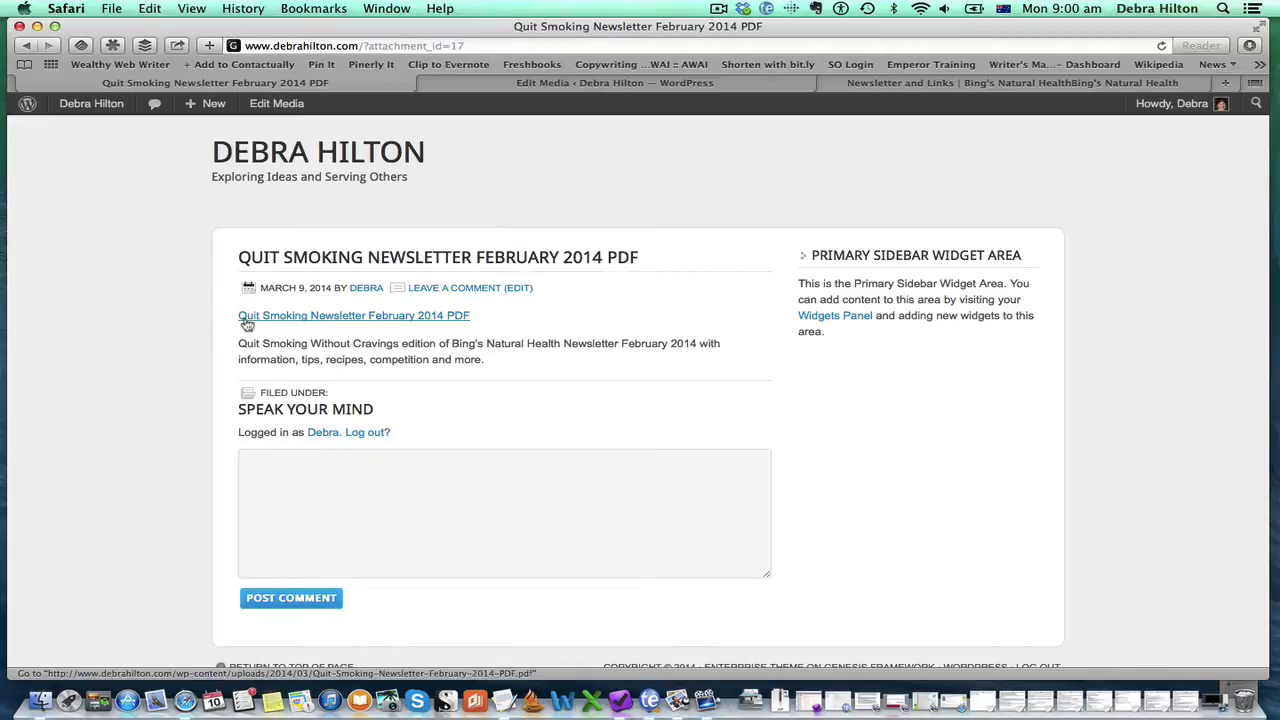
left_click(350, 316)
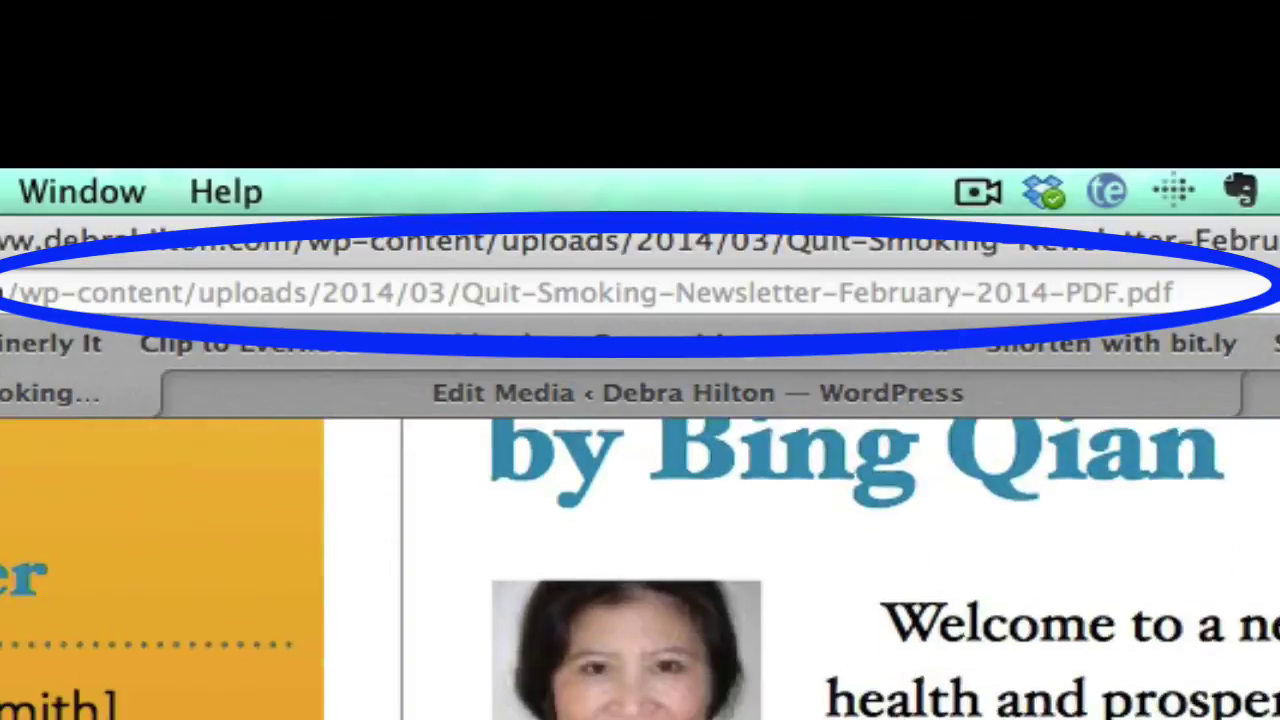
scroll(840, 570, "down", 10)
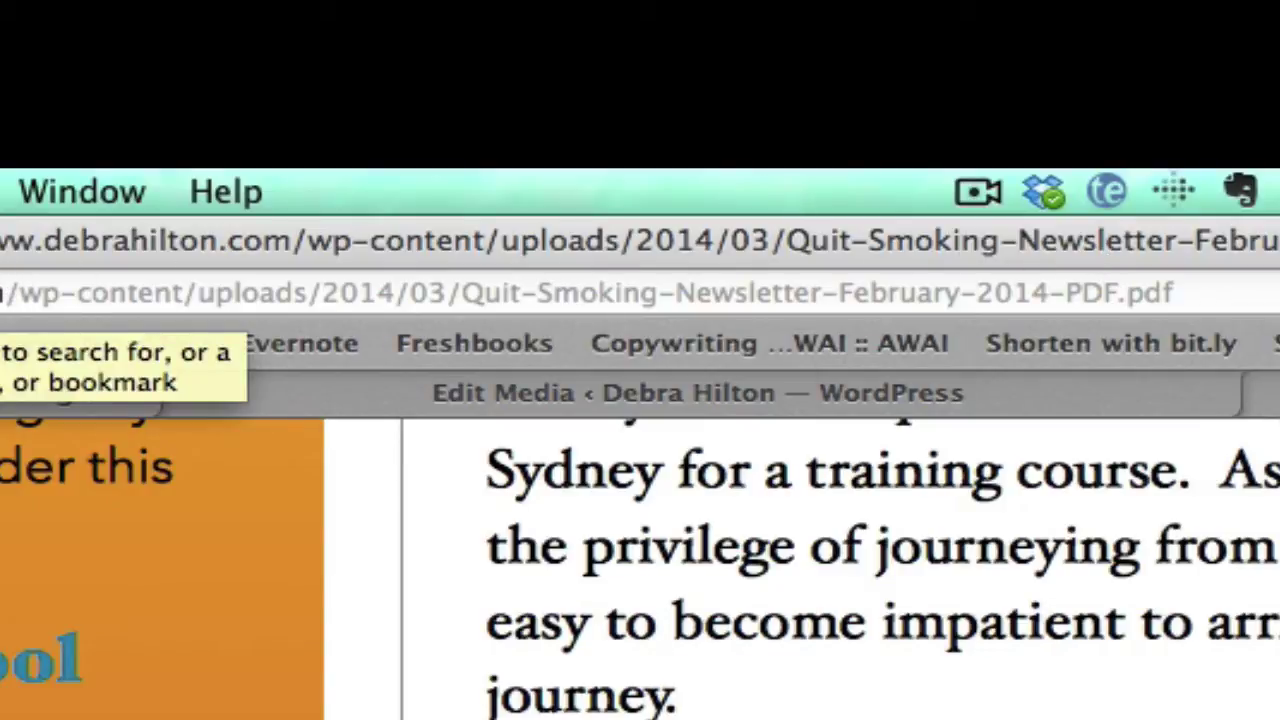
left_click(240, 292)
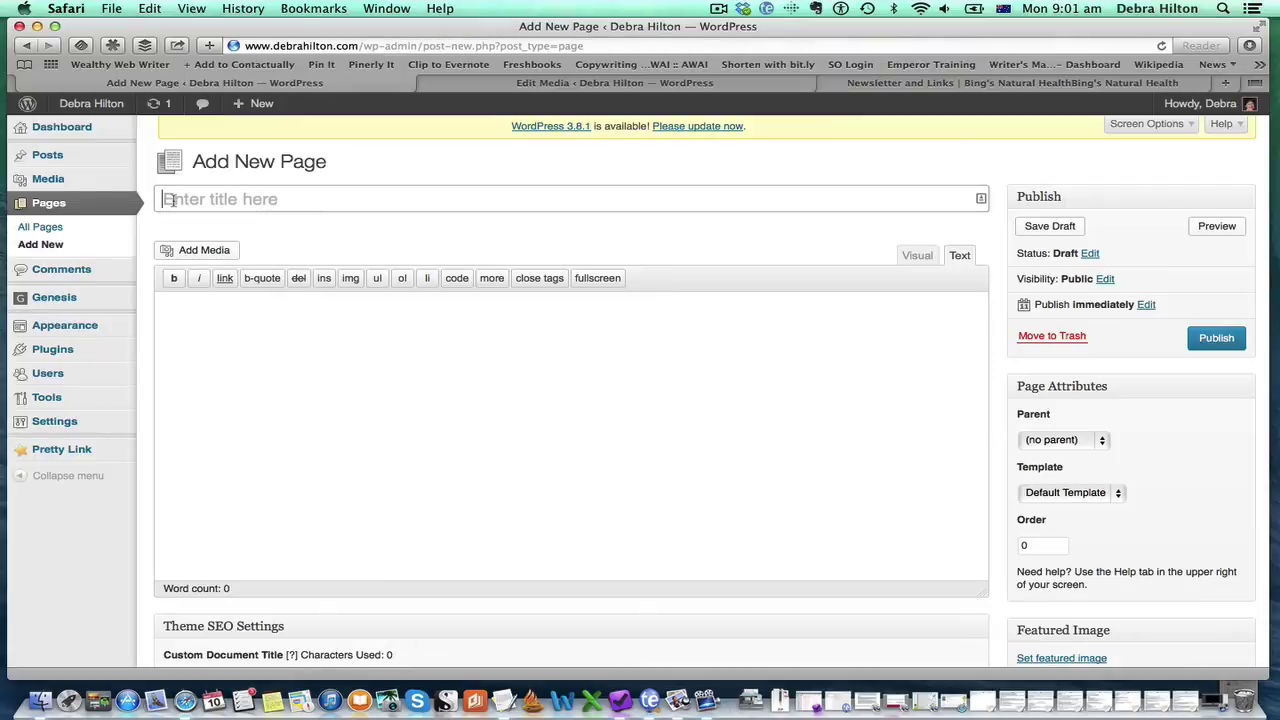
Title the new page 'Mewsletters' and bring up the Add Media library
left_click(173, 200)
type("Me")
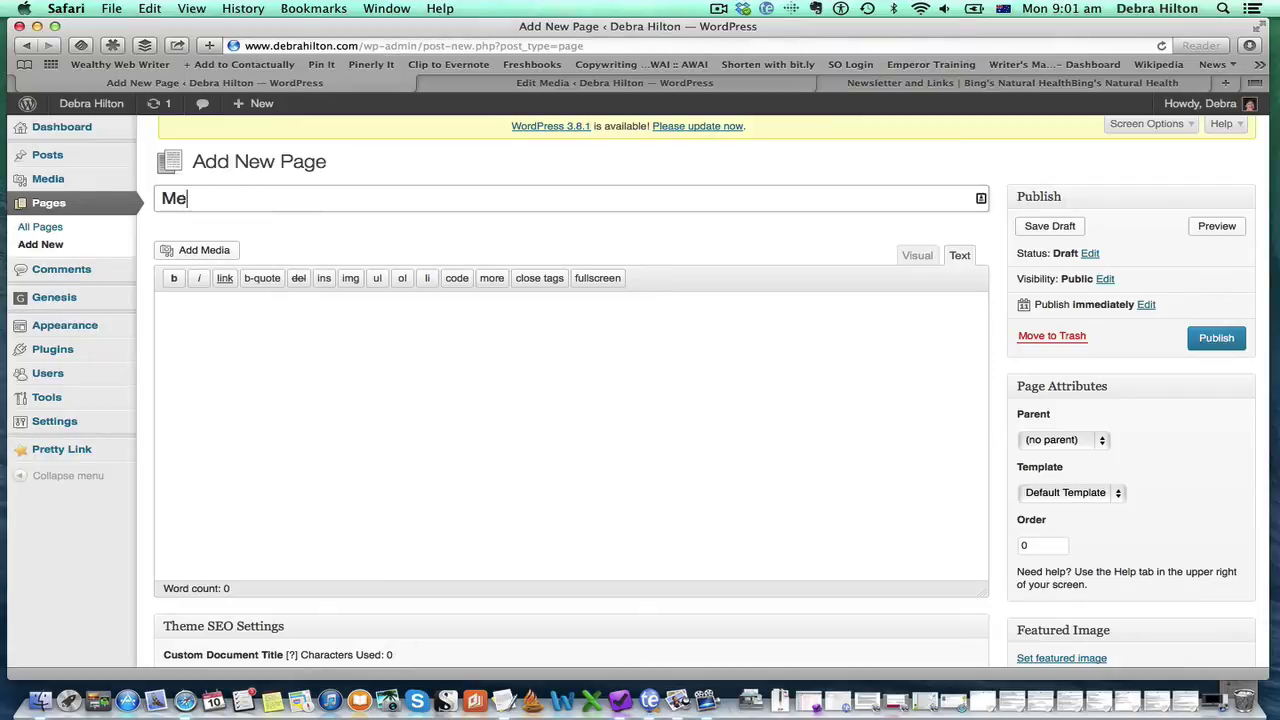
type("wsletters")
left_click(216, 250)
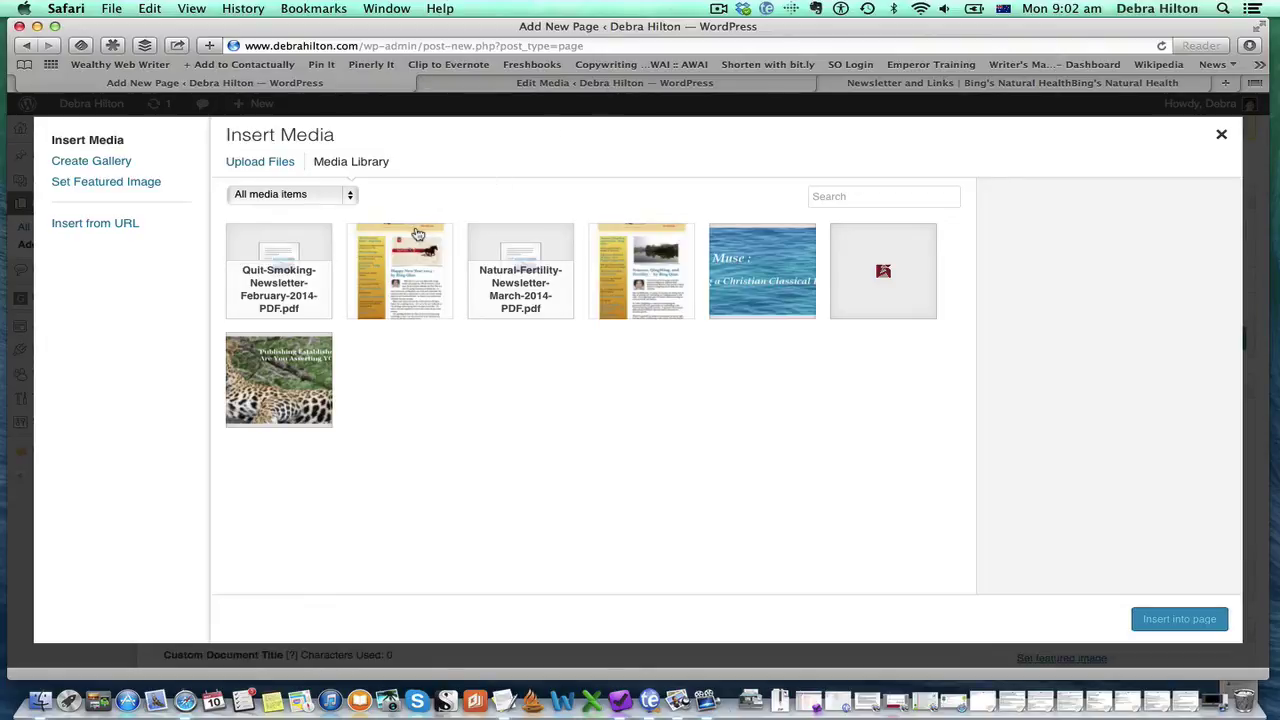
Insert the Quit Smoking February 2014 JPEG thumbnail into the page body
left_click(405, 284)
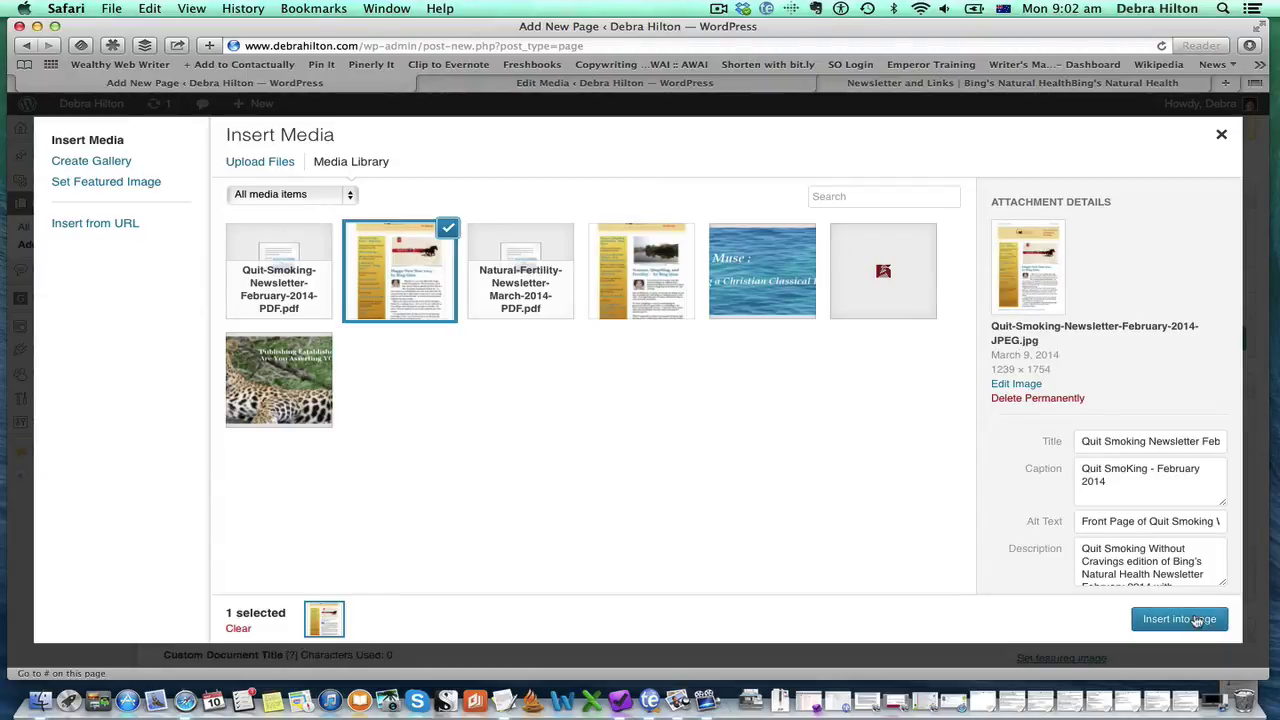
scroll(1136, 518, "down", 4)
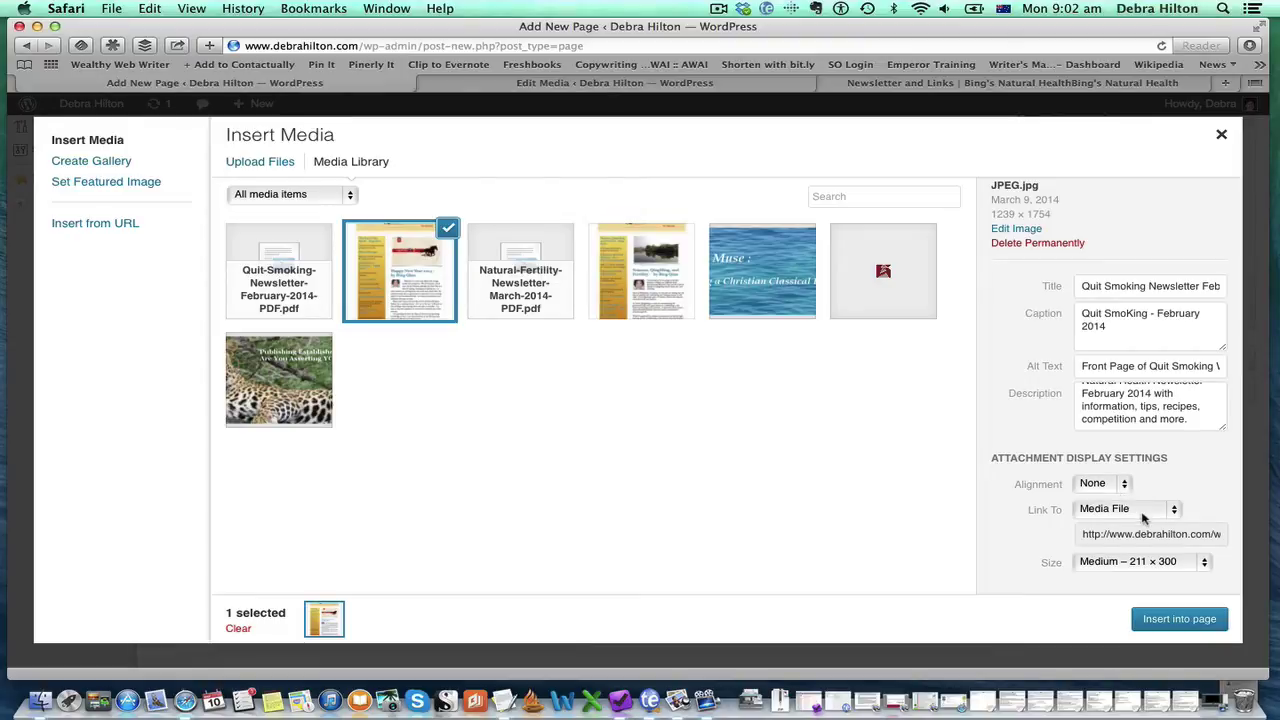
left_click(1179, 618)
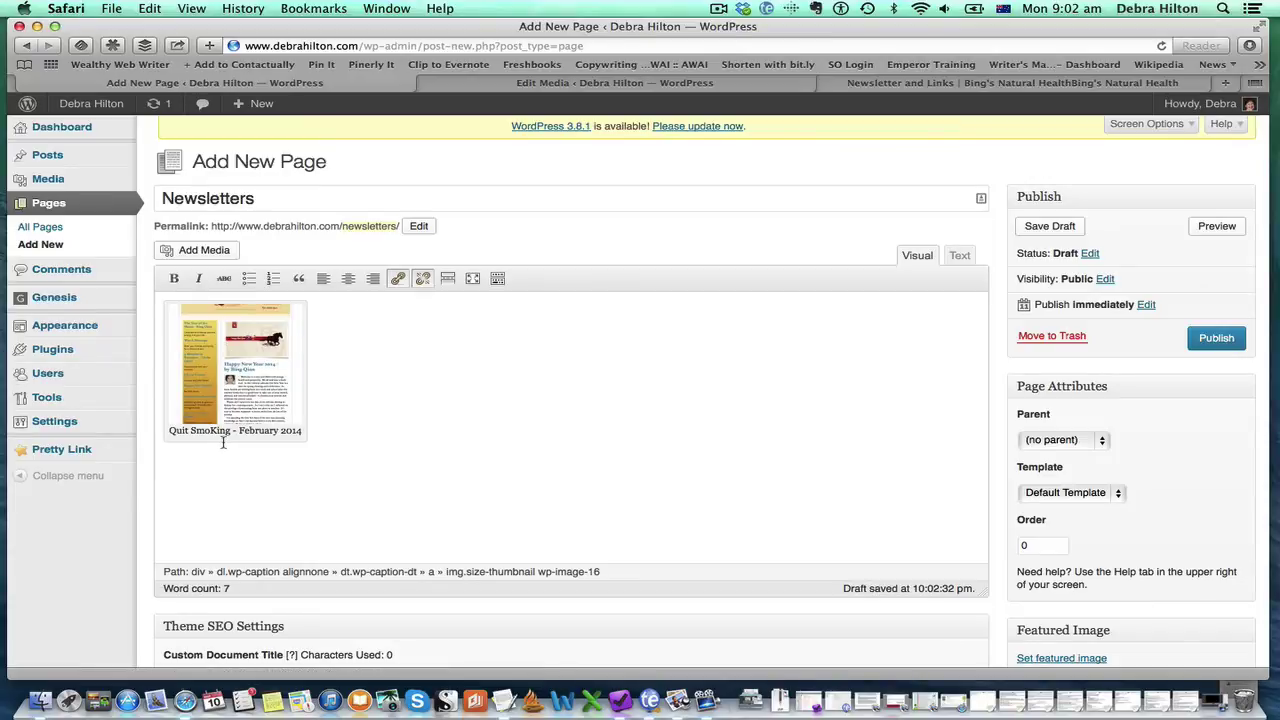
Link the Quit Smoking thumbnail to its PDF by pasting the PDF address as the link
left_click(240, 368)
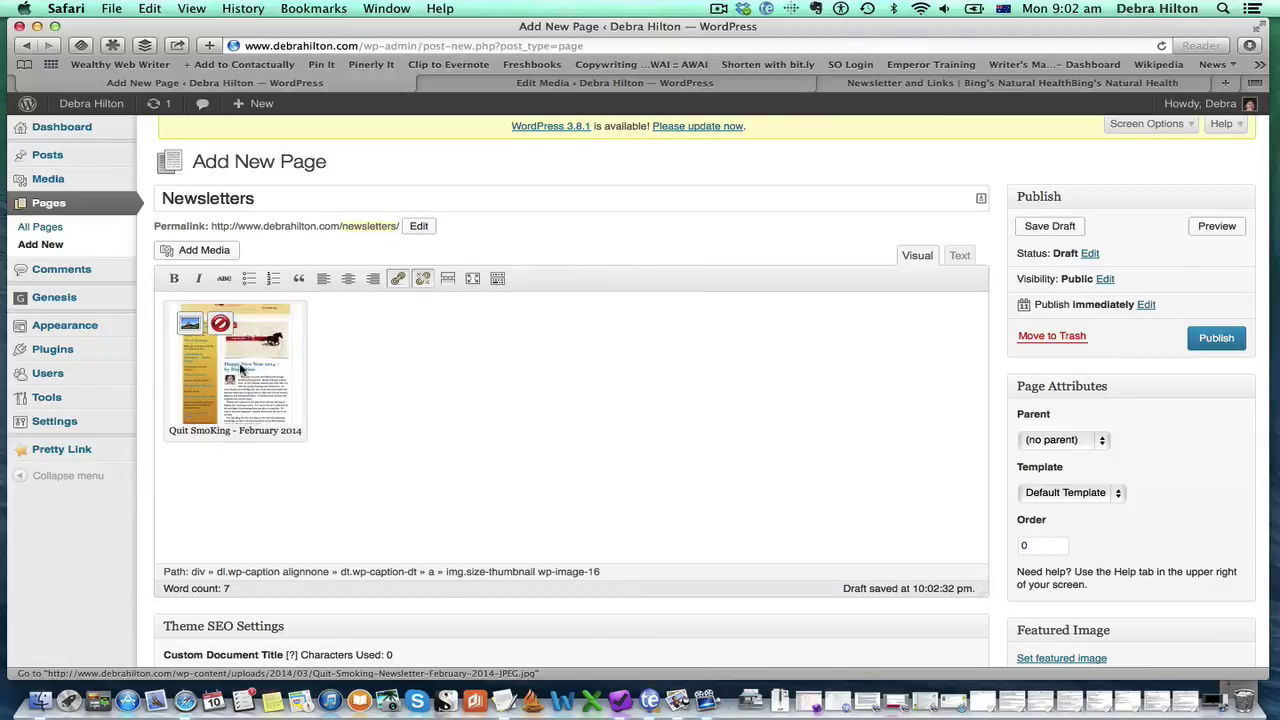
left_click(398, 280)
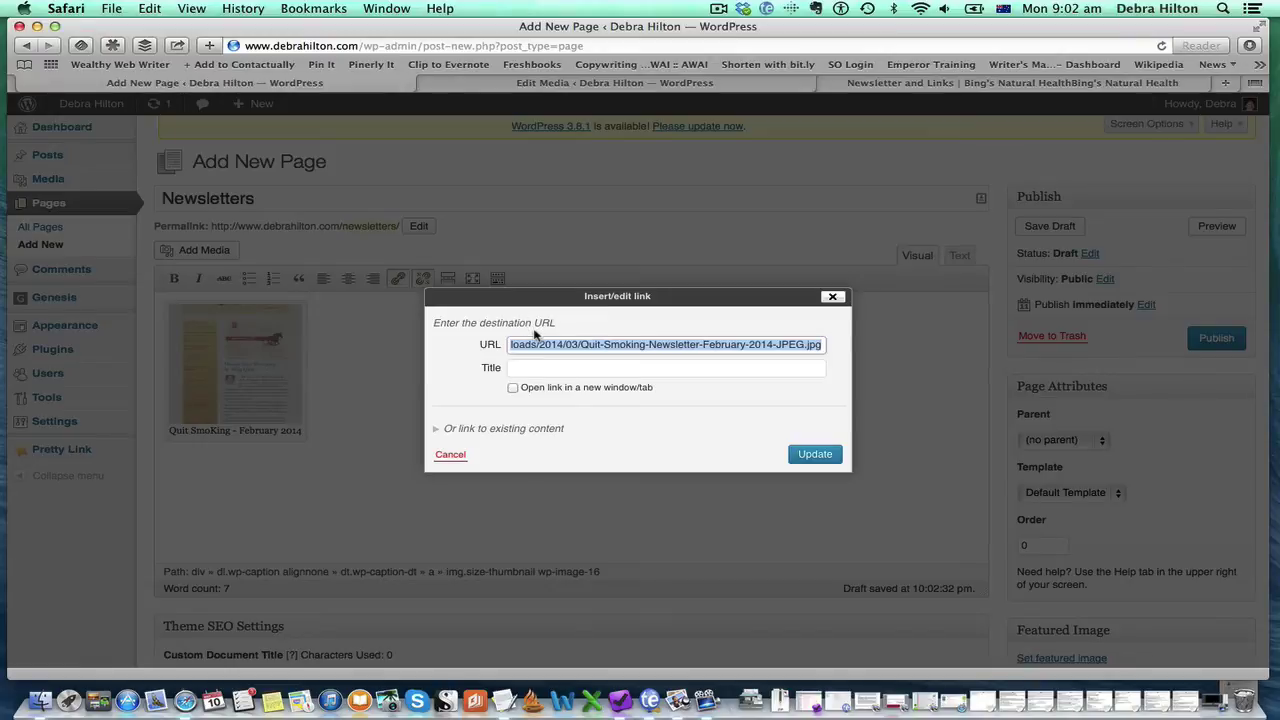
type("uploads/2014/03/Quit-Smoking-Newsletter-February-2014-PDF.pdf")
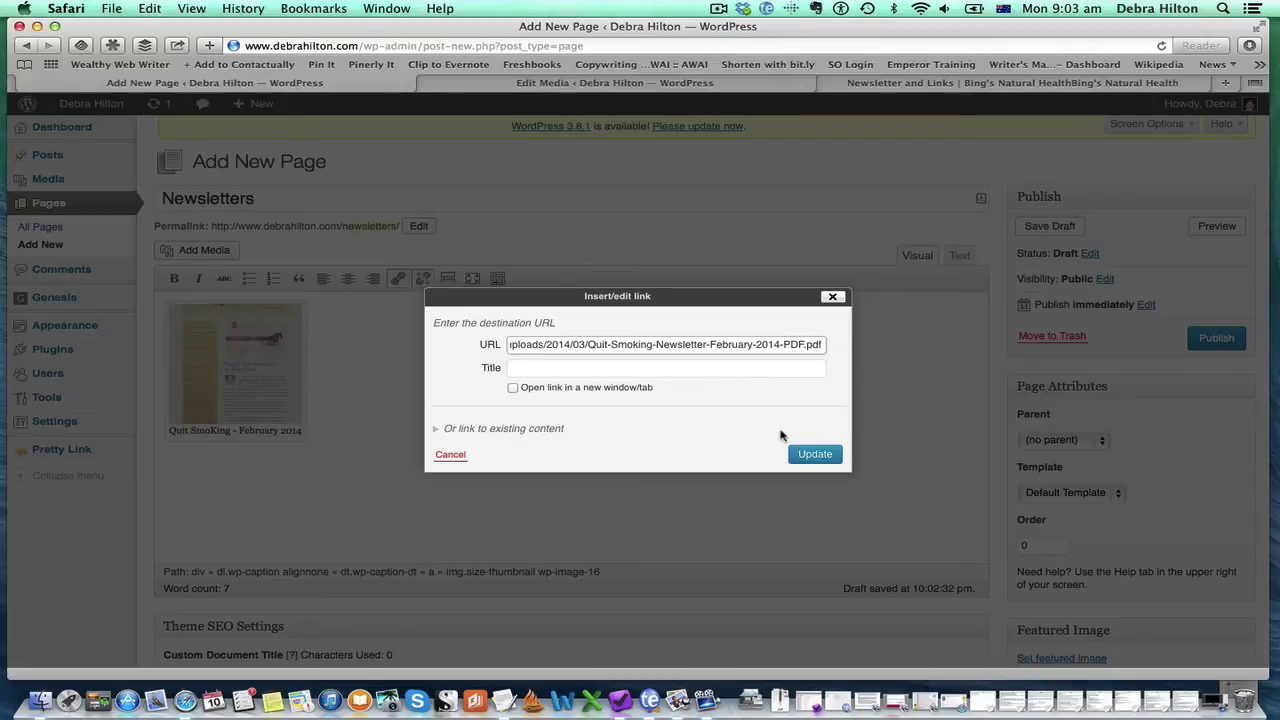
left_click(810, 455)
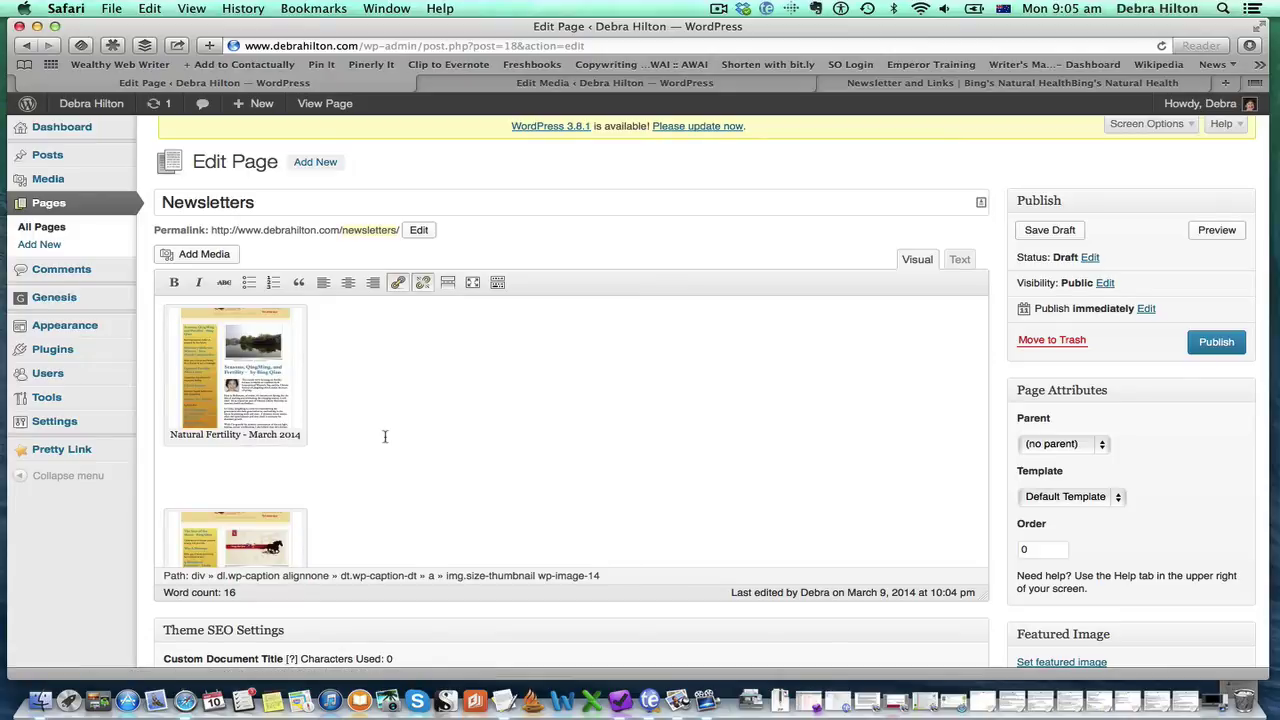
Enter SEO keywords 'smoking, natural fertility', title 'Bing's Natural Health Newsletters' and description 'Monthly Newsletters'
scroll(384, 436, "down", 3)
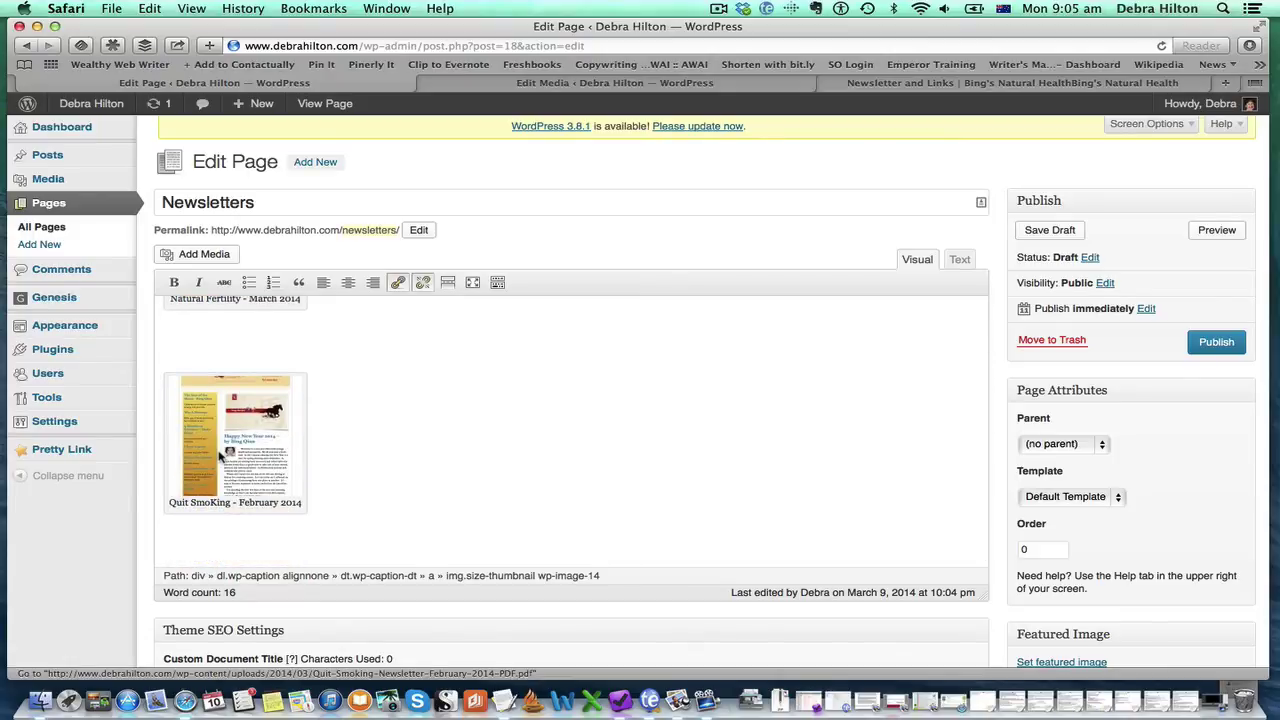
scroll(345, 398, "up", 3)
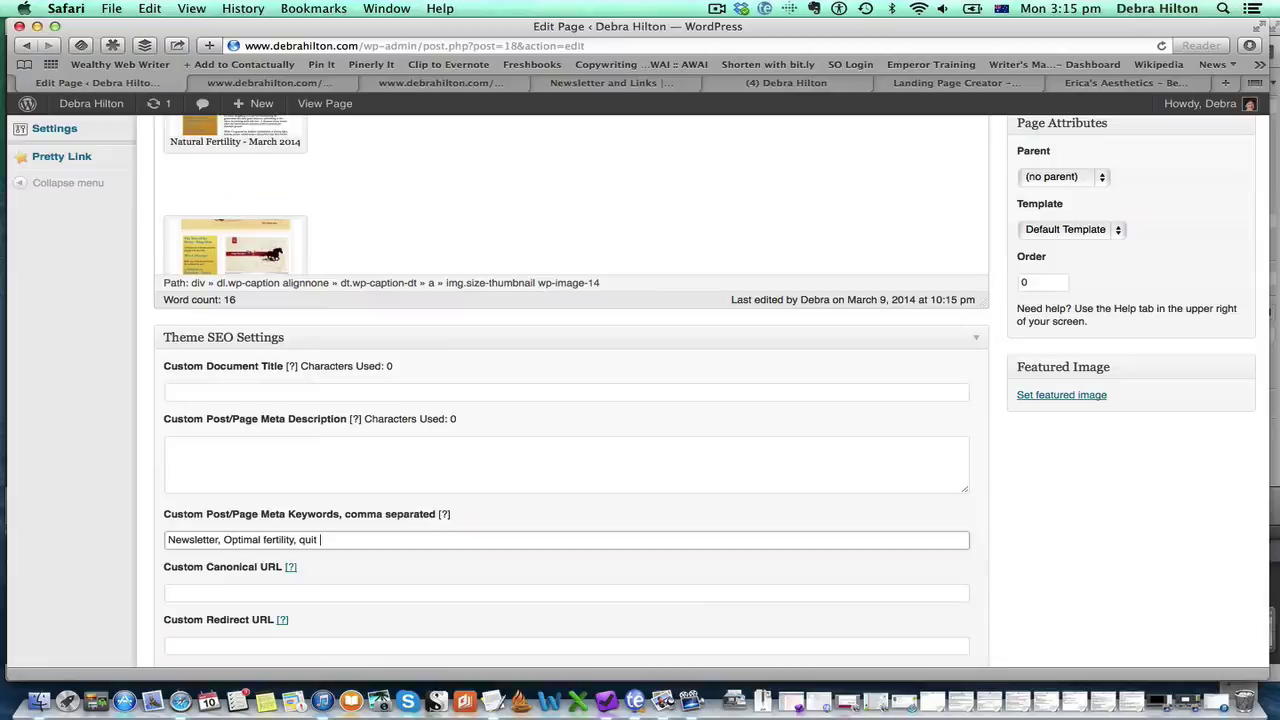
type("smoking")
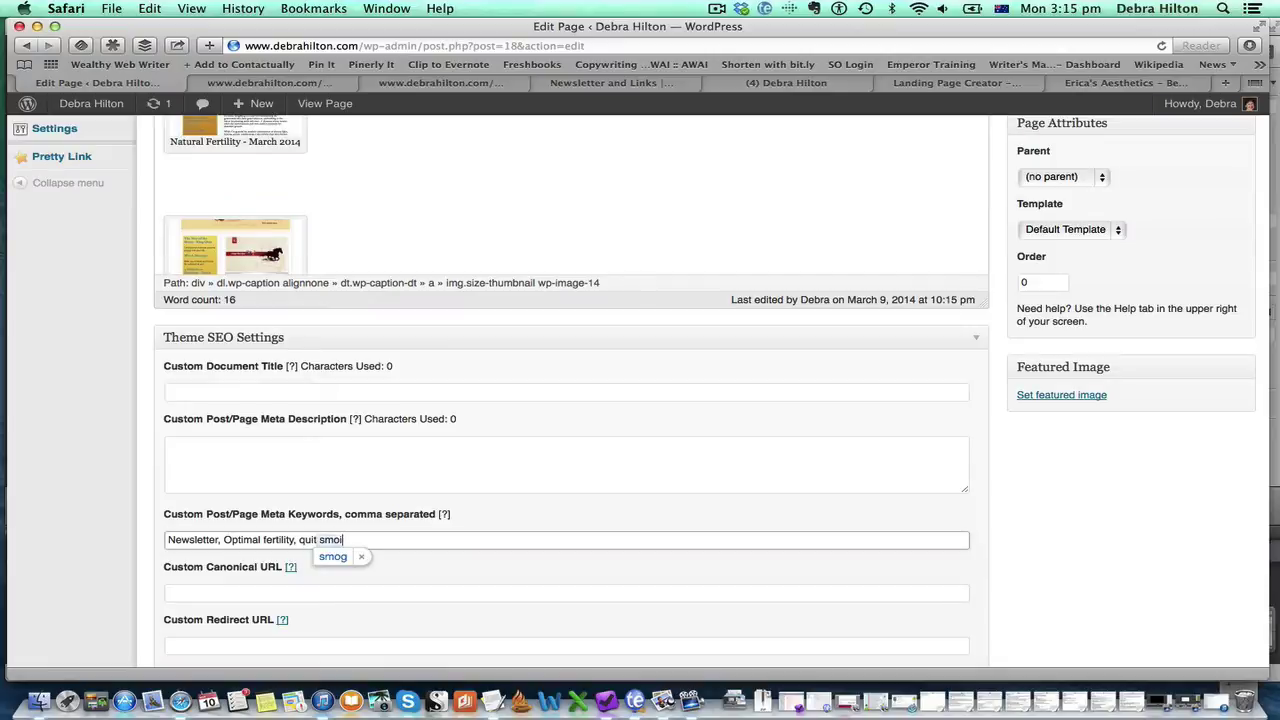
type(",")
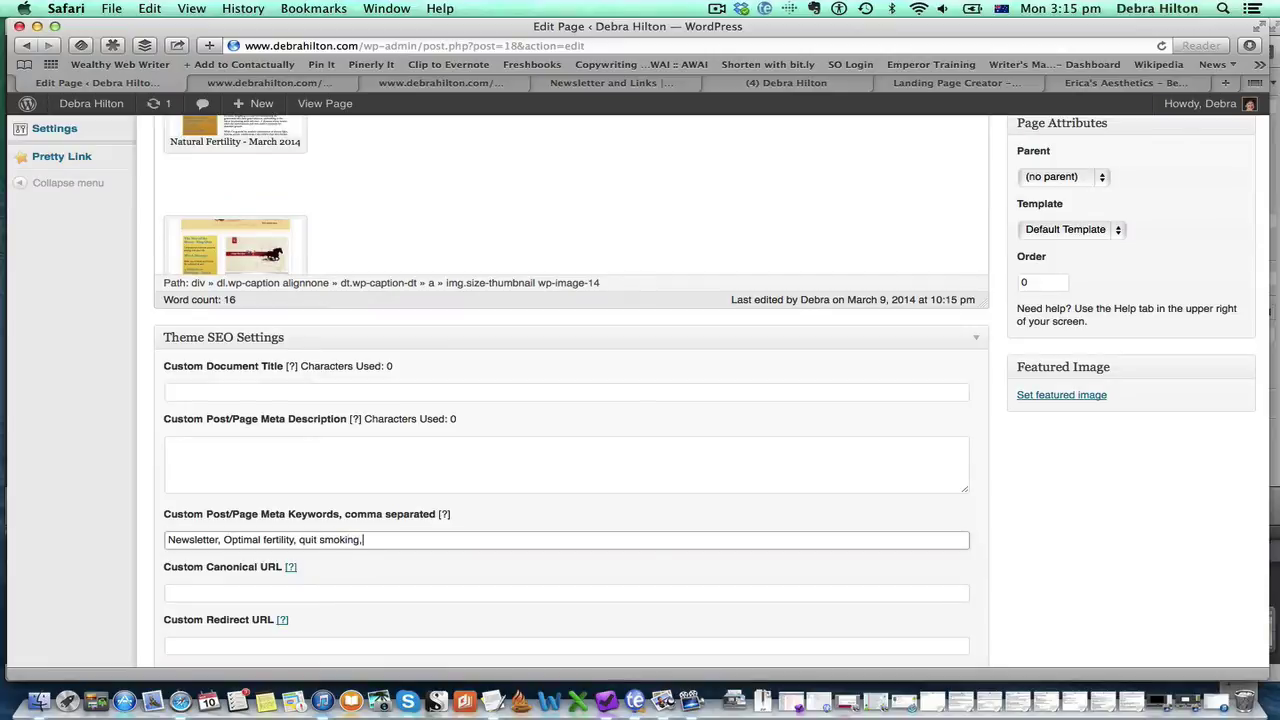
type(" natural fertility")
left_click(553, 393)
type("Bing")
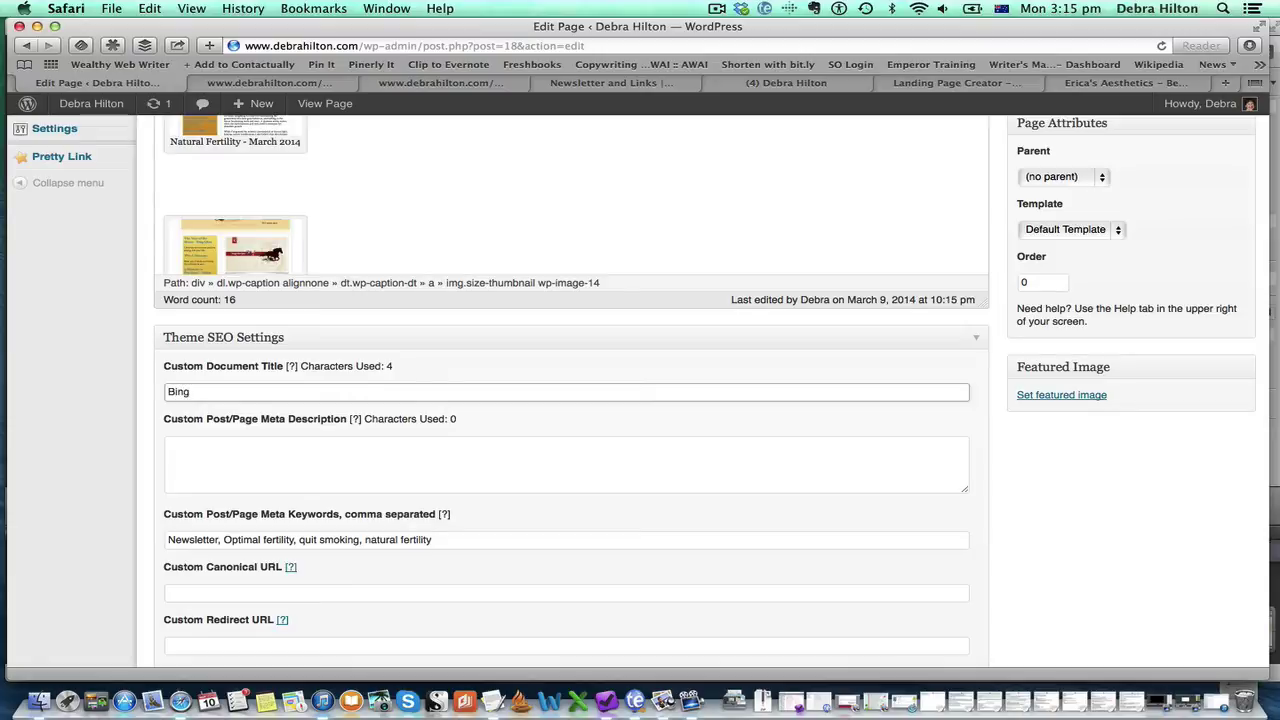
type("'s Natural Health New")
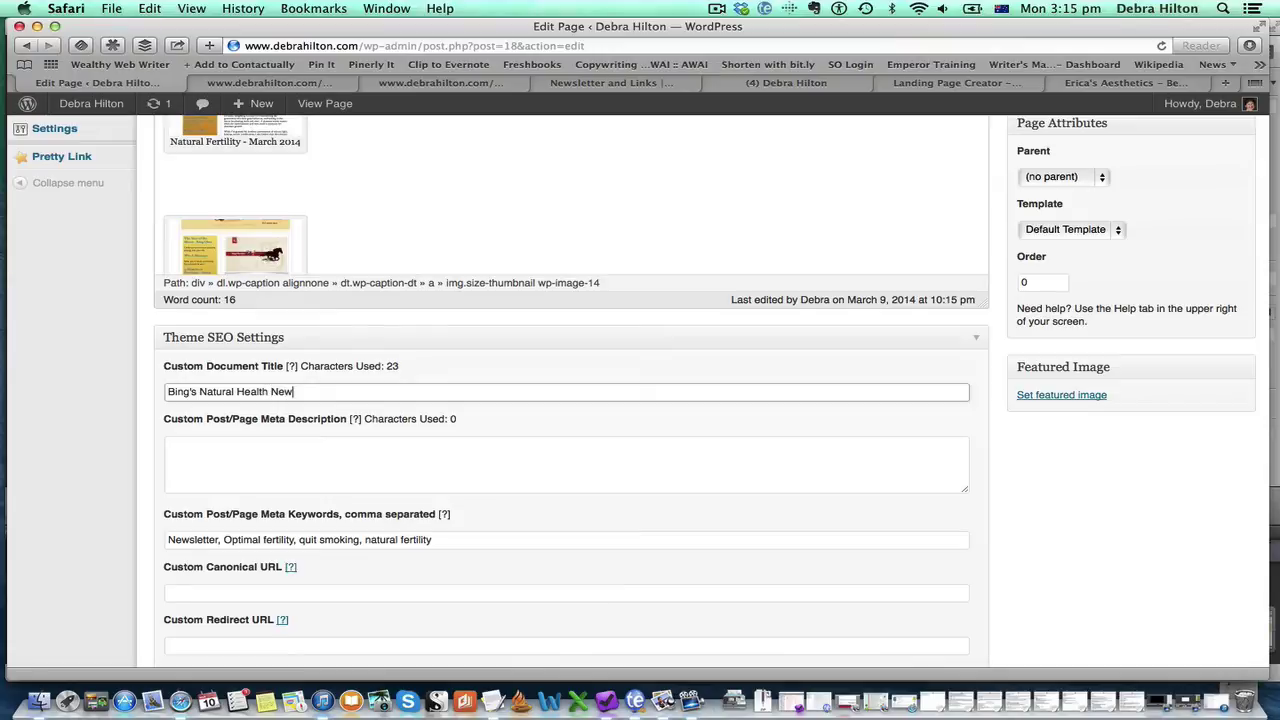
type("sletters")
left_click(378, 444)
type("Monthly N")
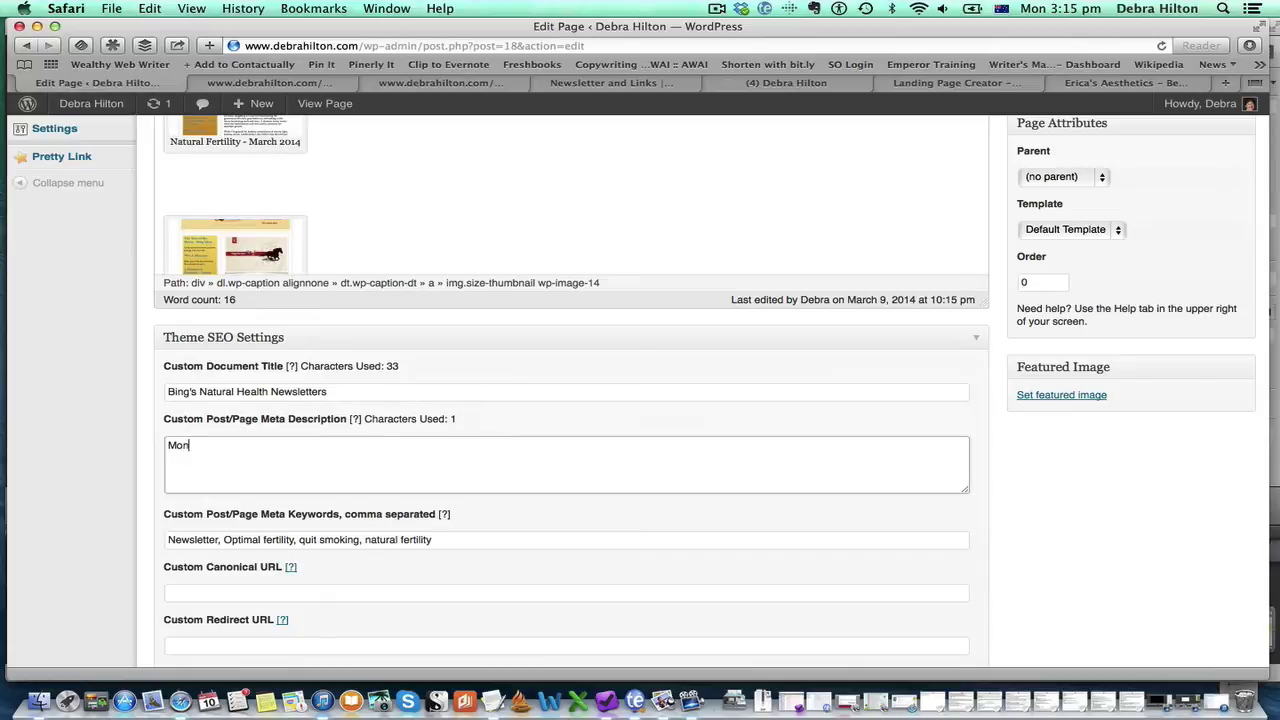
type("ewsletters")
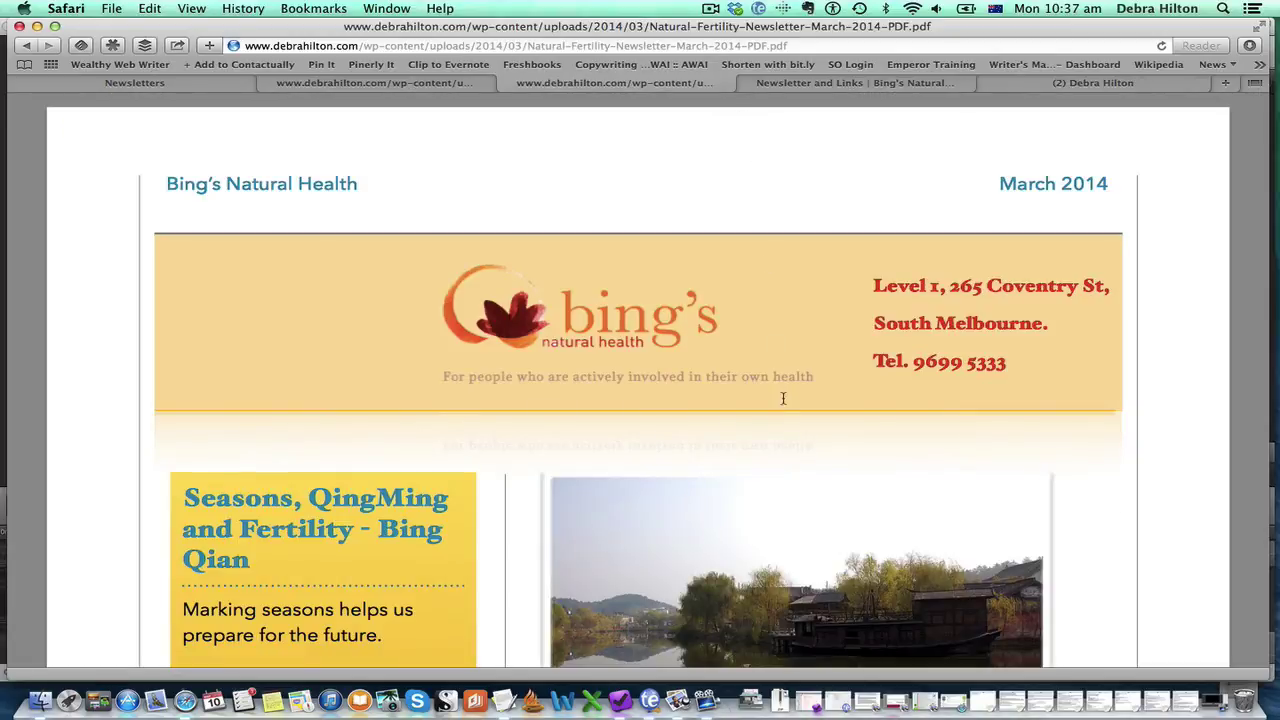
Scroll through the Natural Fertility March 2014 newsletter PDF down to page 4
scroll(783, 398, "down", 5)
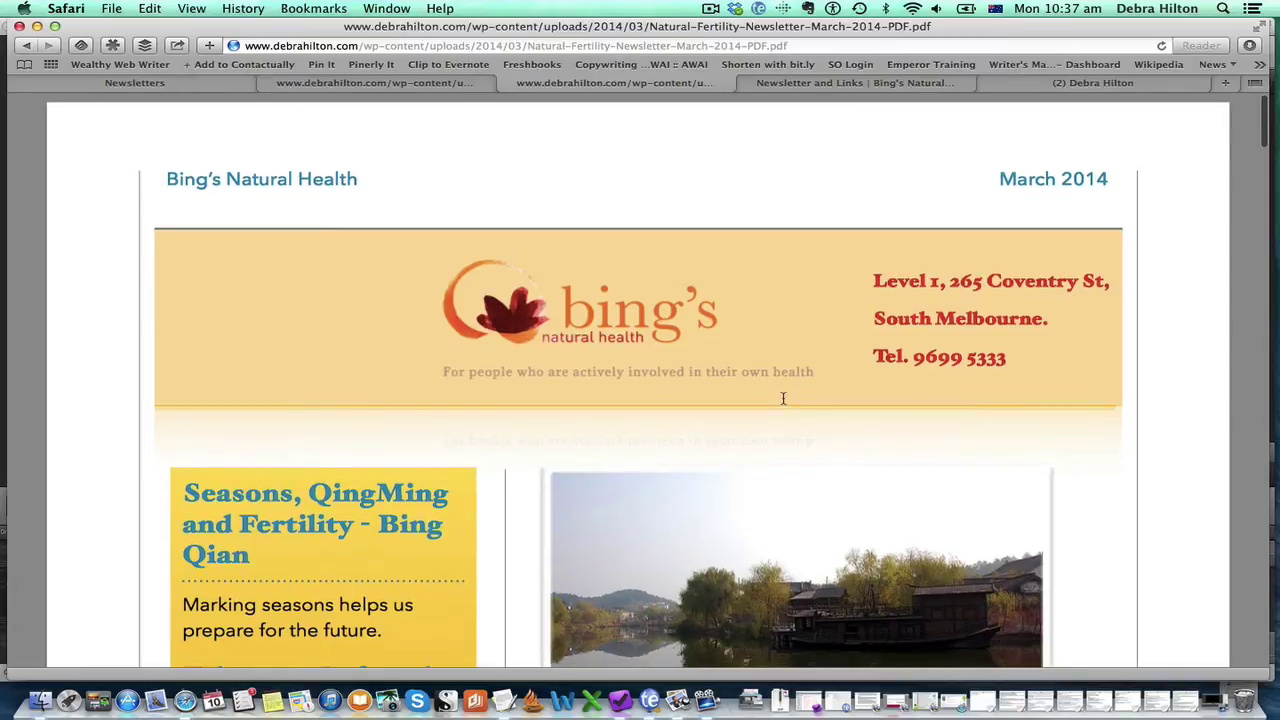
scroll(783, 398, "down", 12)
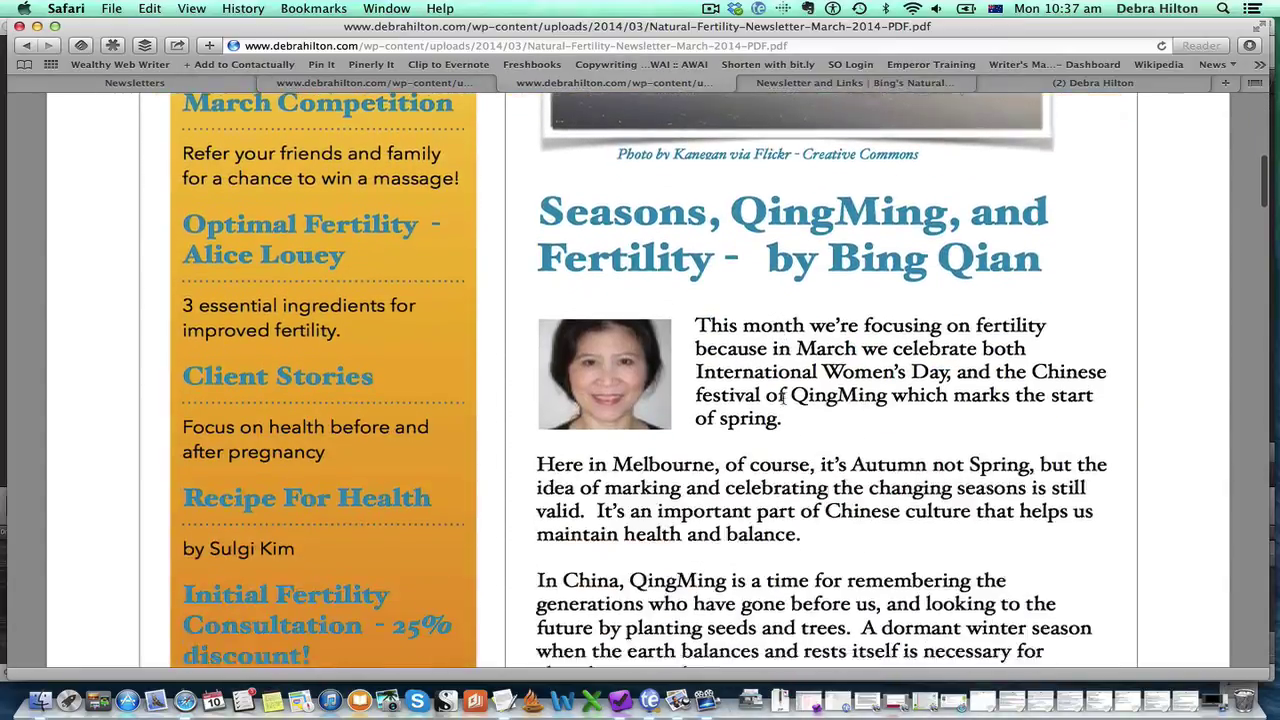
scroll(783, 398, "down", 18)
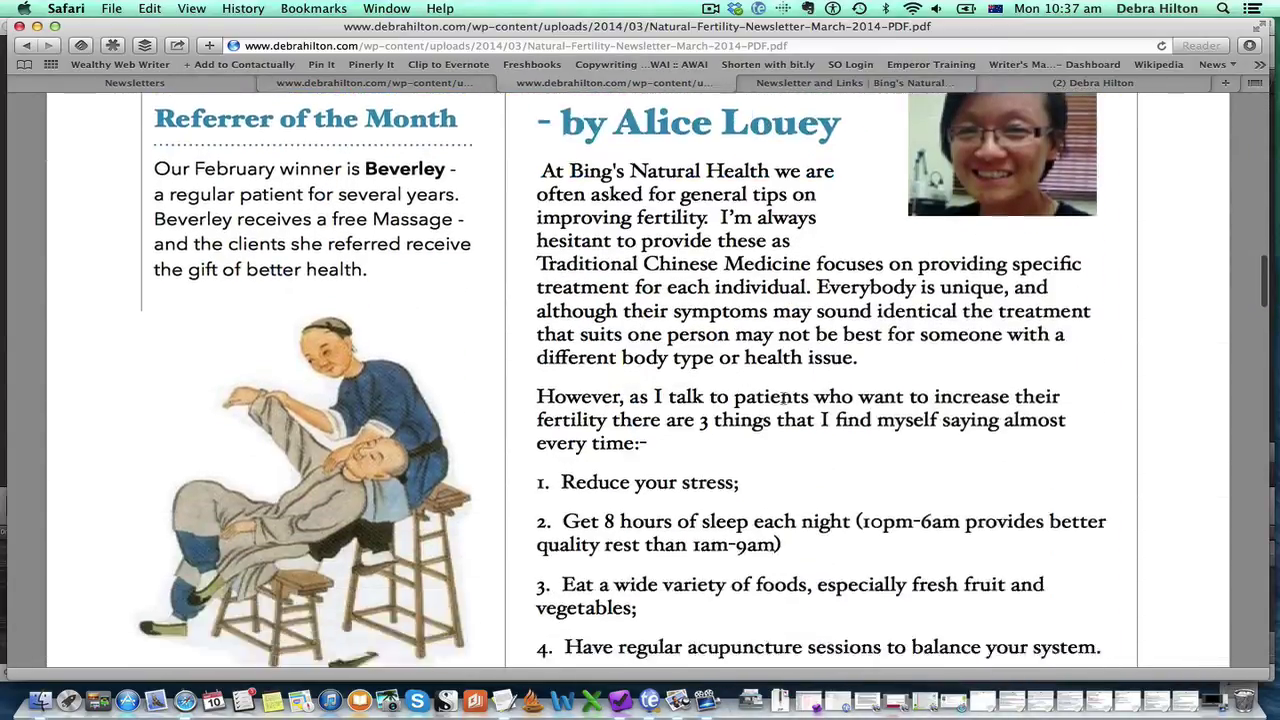
scroll(783, 398, "down", 20)
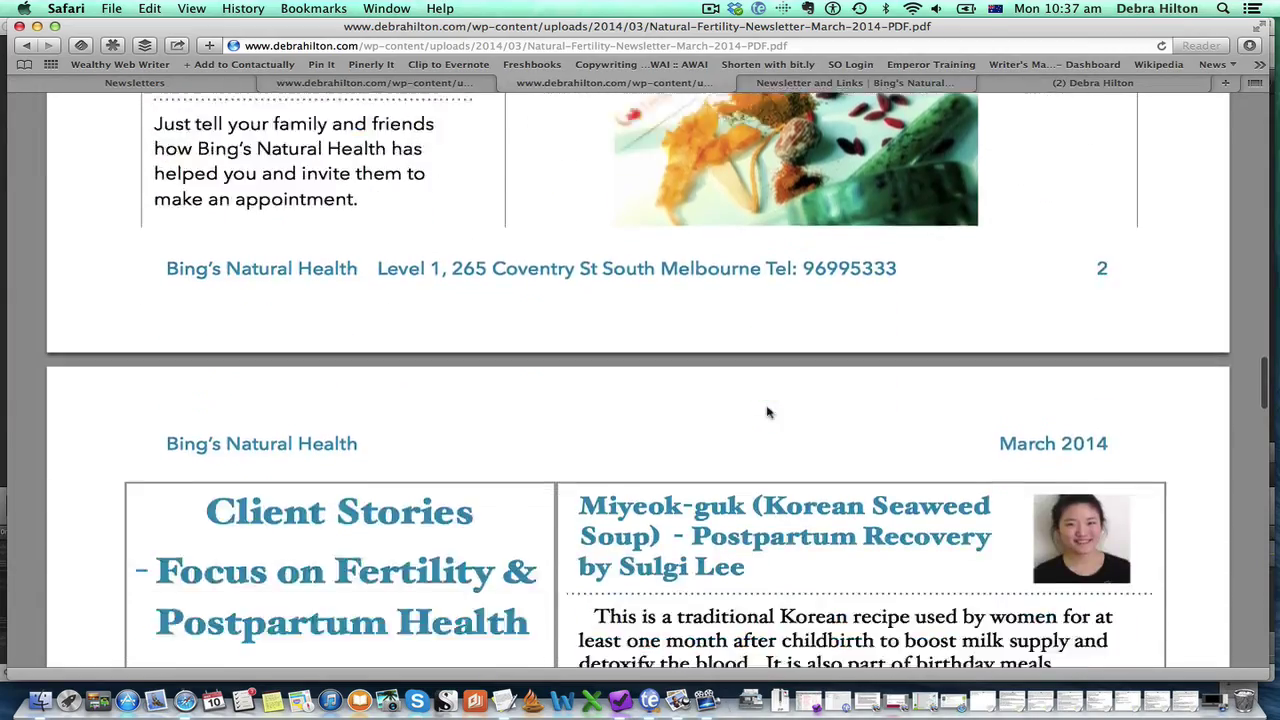
scroll(770, 410, "down", 20)
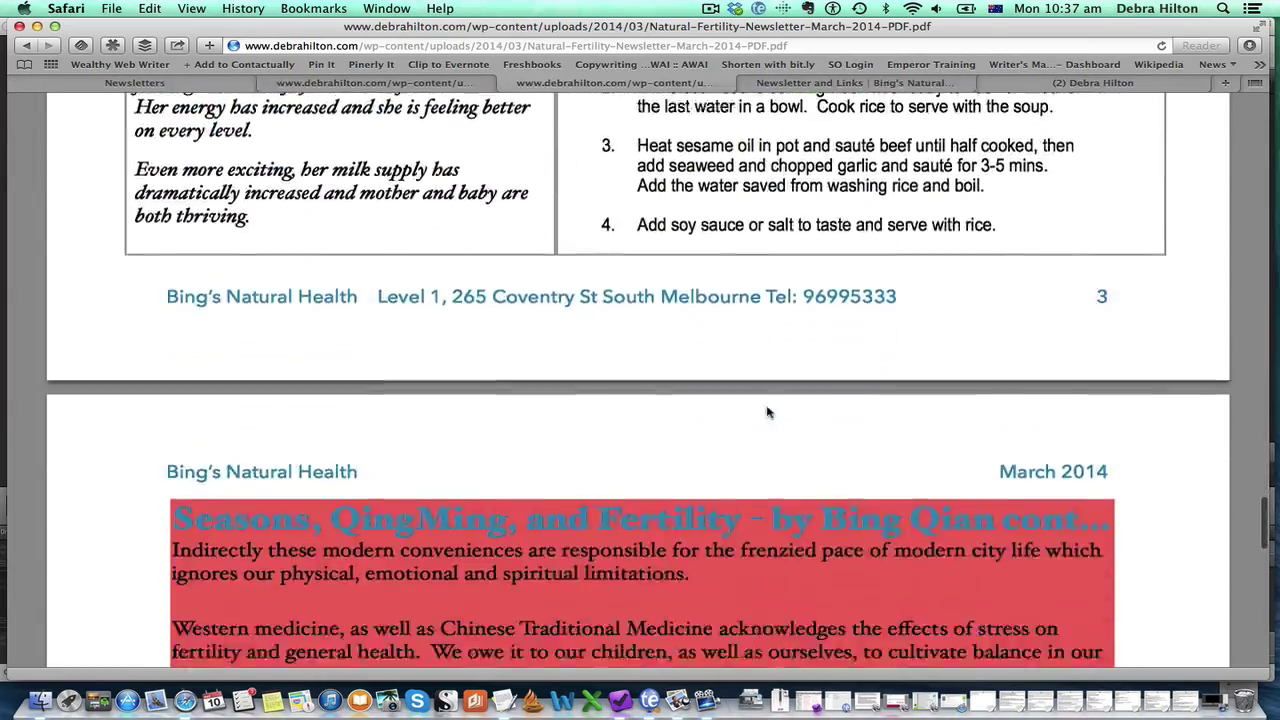
scroll(768, 411, "down", 12)
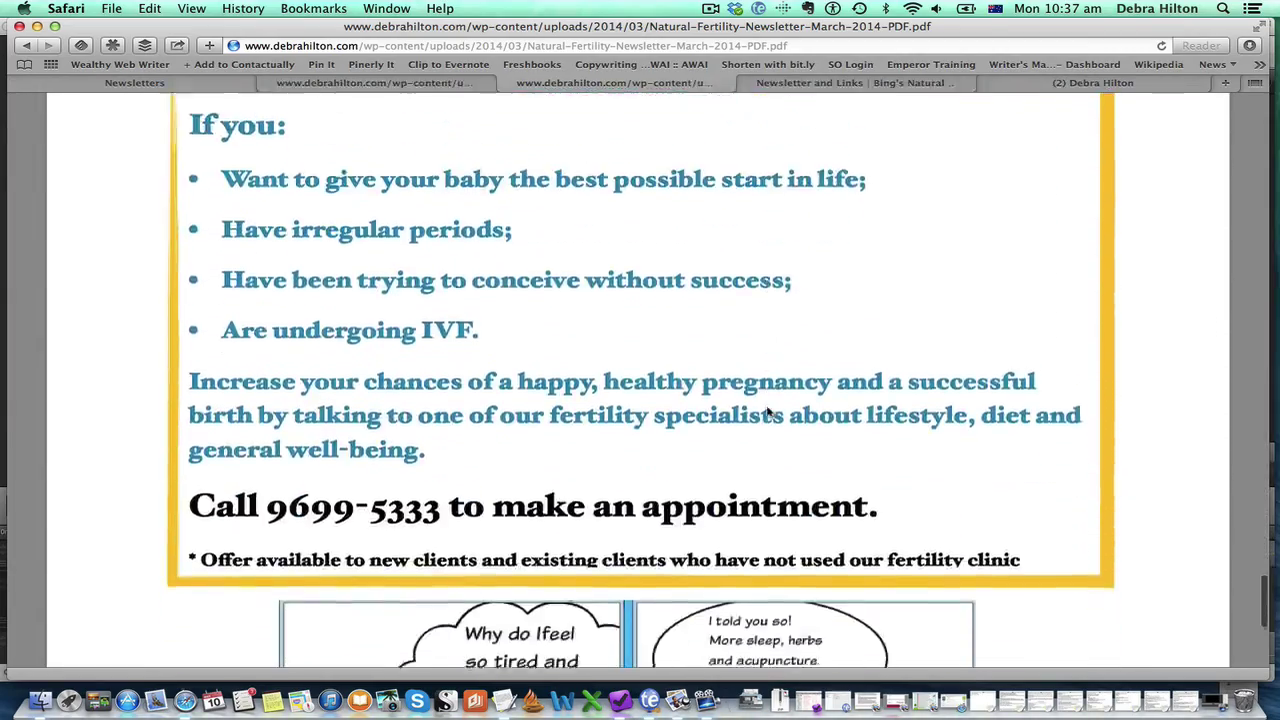